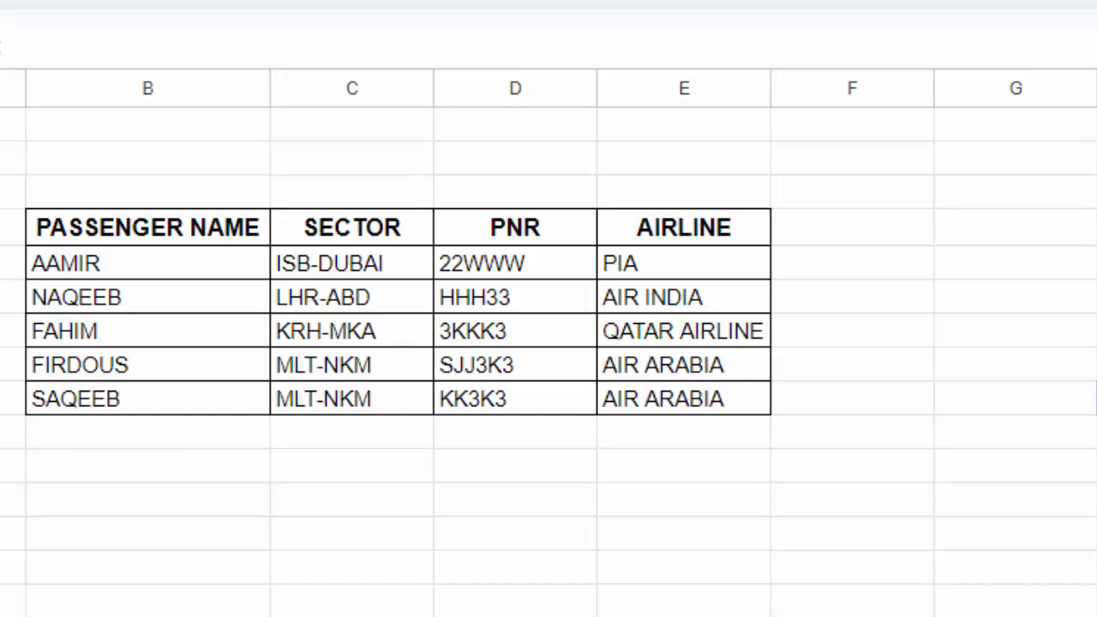
# Step: Enter the formula =TOCOL(B5:E9) in cell G5 to stack the passenger table's data into one column
pyautogui.click(967, 268)
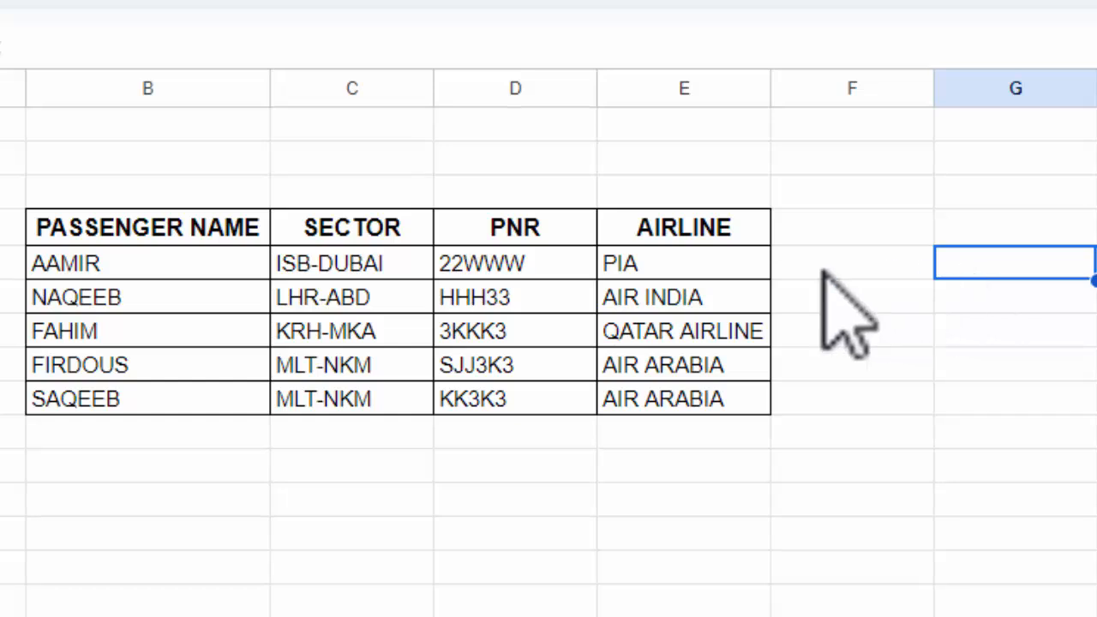
pyautogui.moveTo(122, 267); pyautogui.dragTo(668, 405)
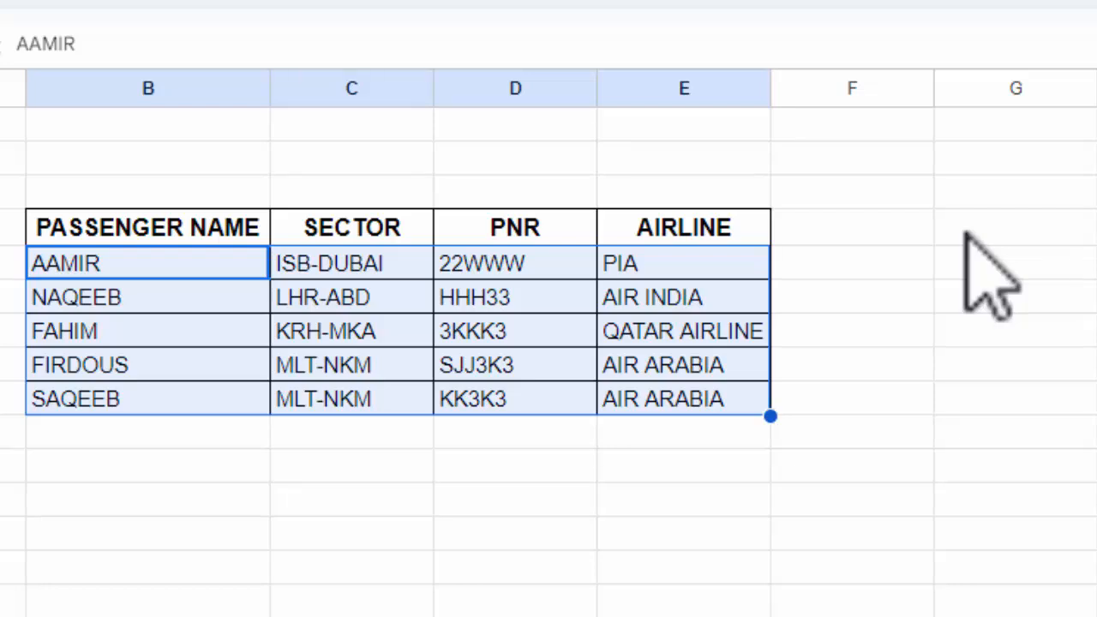
pyautogui.click(965, 259)
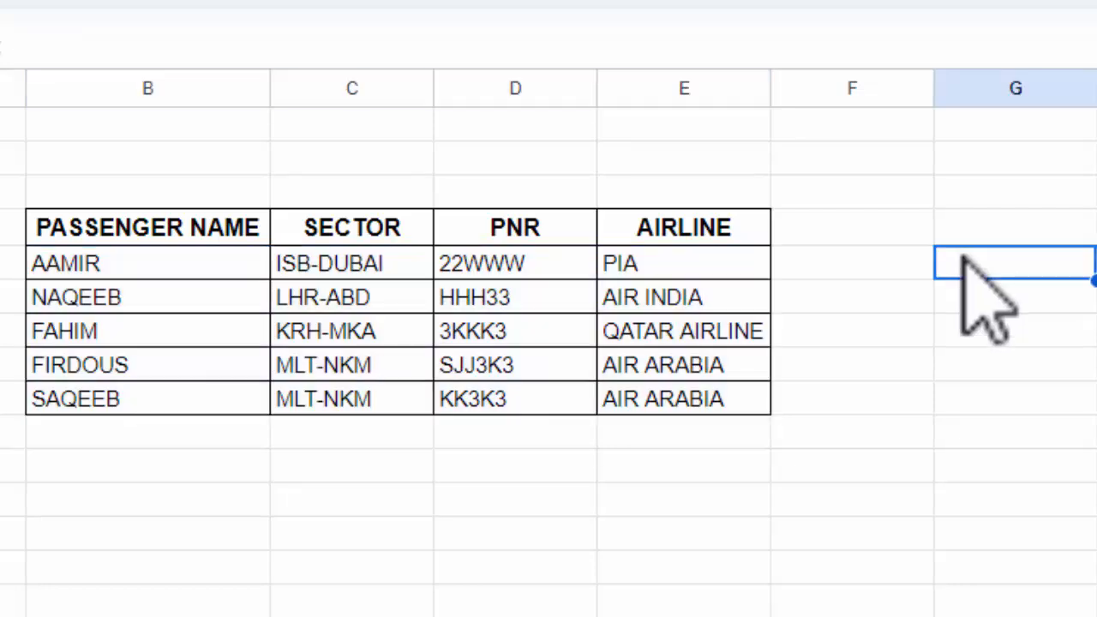
pyautogui.write('=toc')
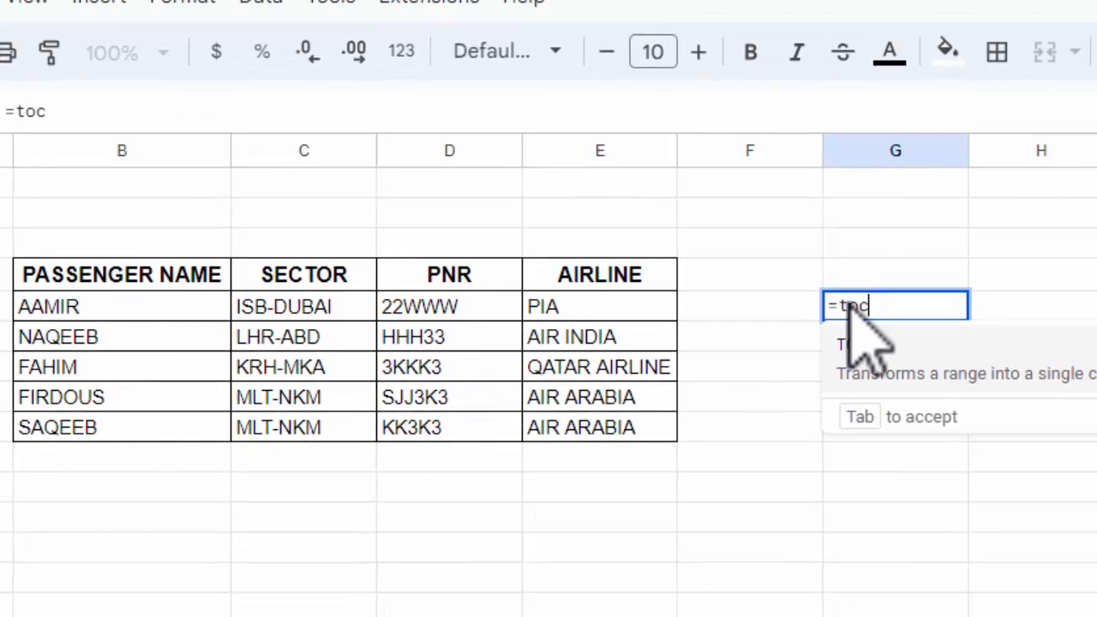
pyautogui.click(842, 362)
pyautogui.moveTo(52, 314); pyautogui.dragTo(585, 433)
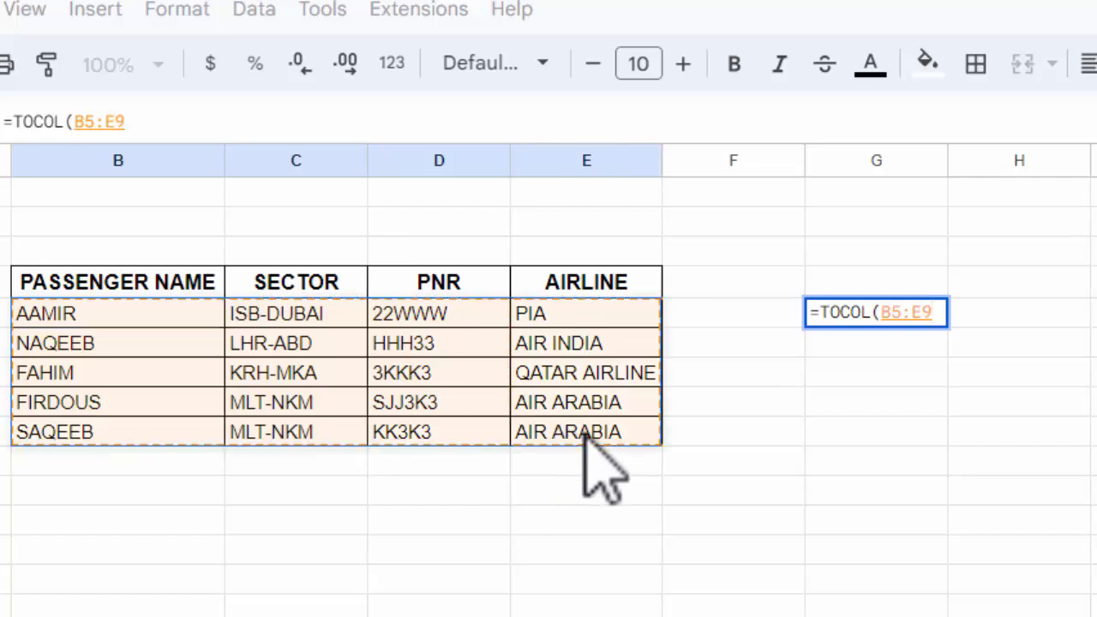
pyautogui.write(')')
pyautogui.press('Return')
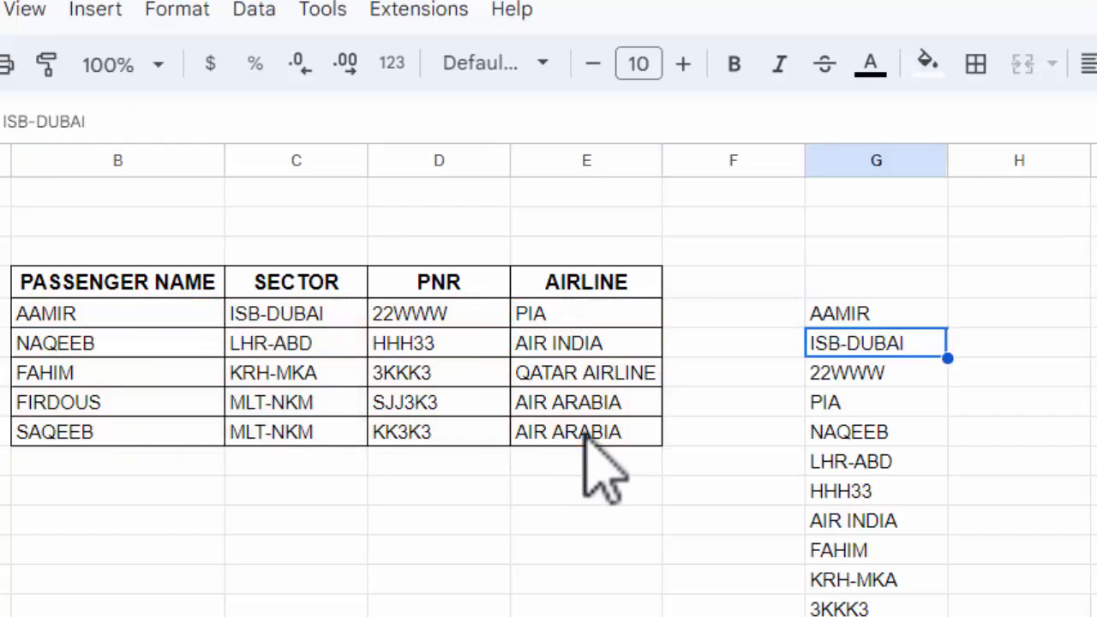
pyautogui.click(1094, 490)
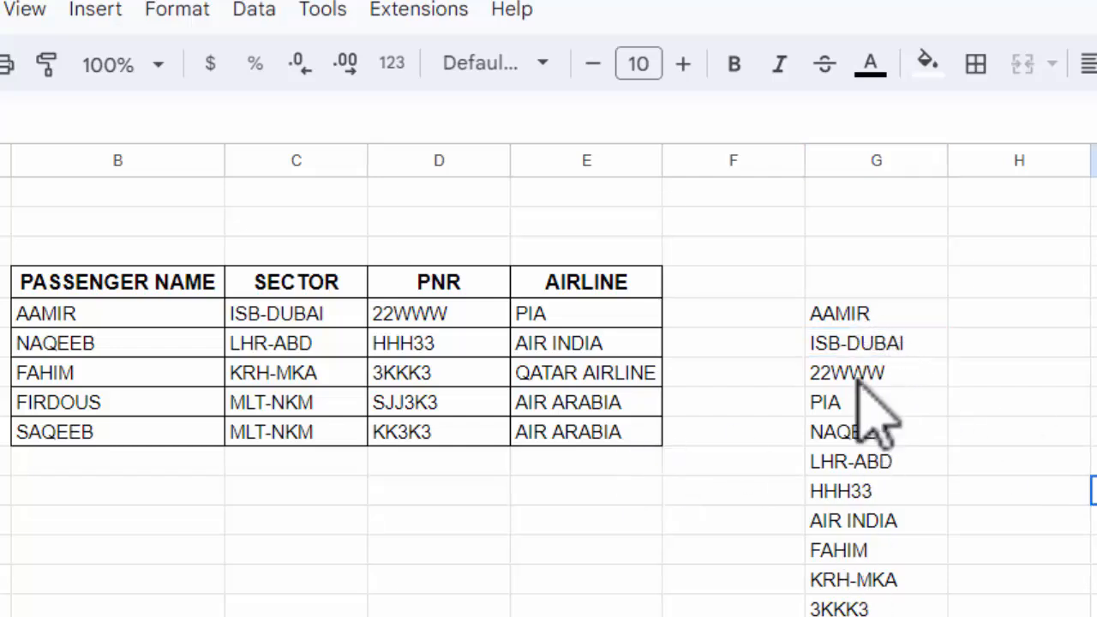
# Step: Clear the contents of cells B7, D6, D8 and E9 in the passenger table
pyautogui.click(116, 377)
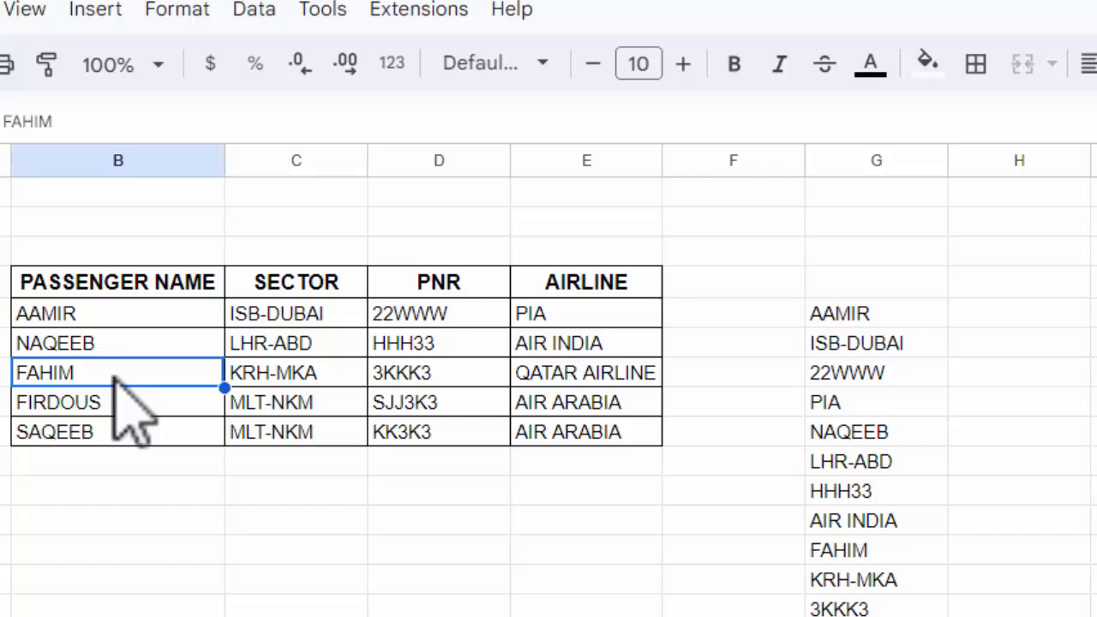
pyautogui.press('Delete')
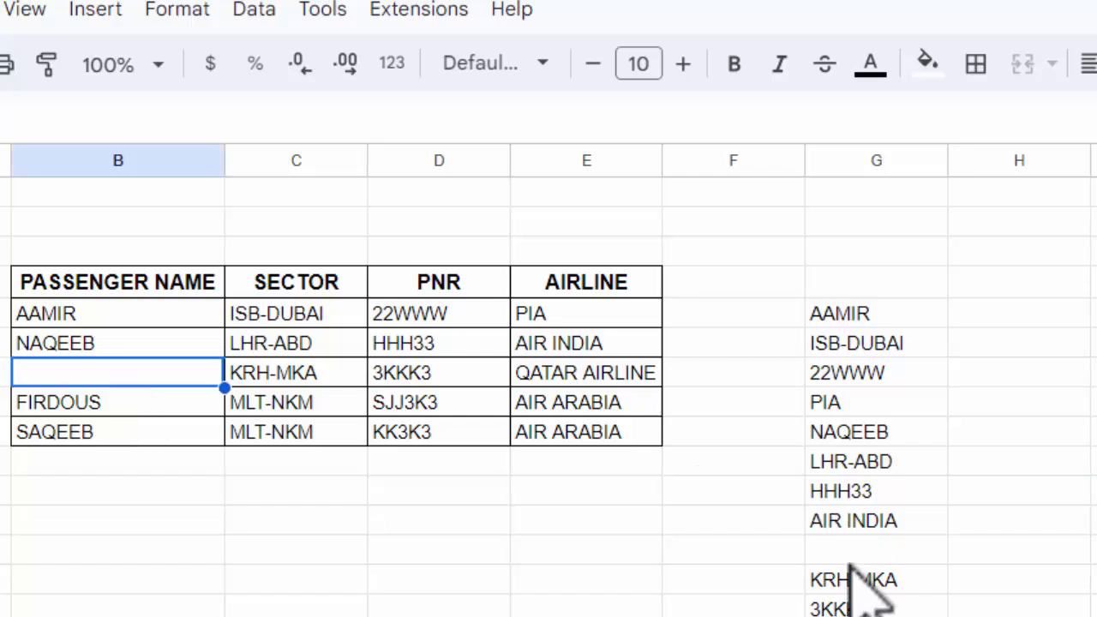
pyautogui.click(445, 343)
pyautogui.press('Delete')
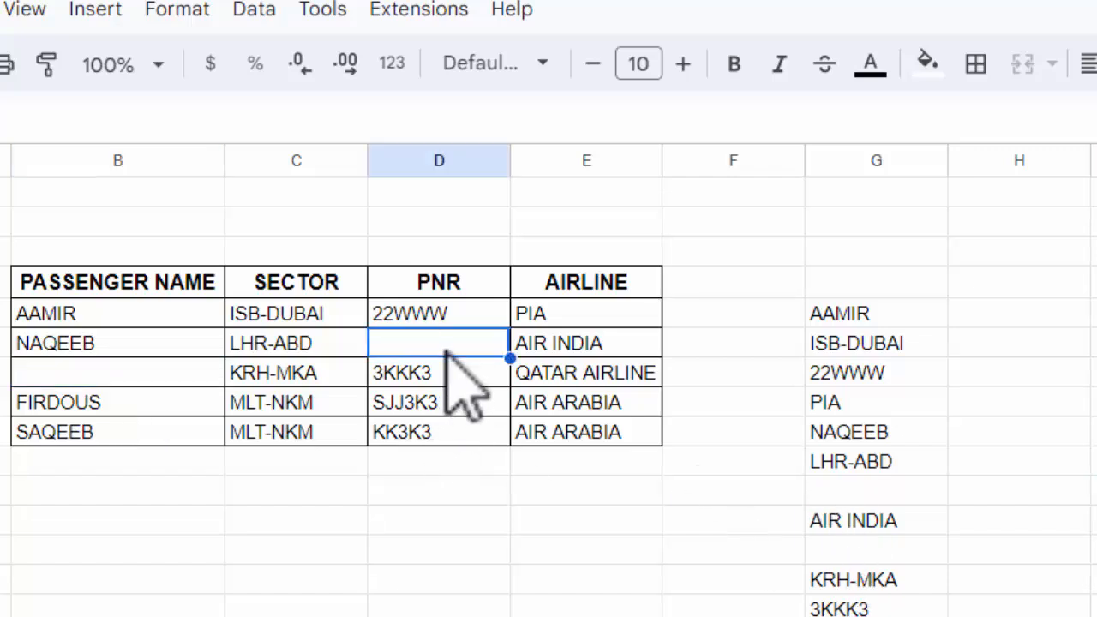
pyautogui.click(453, 403)
pyautogui.press('Delete')
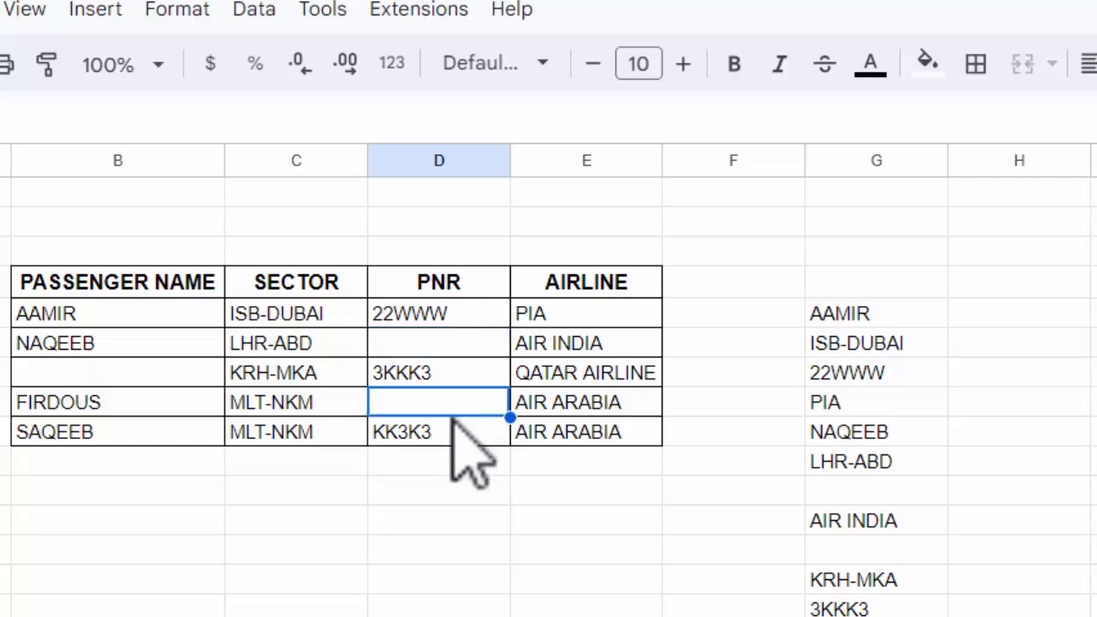
pyautogui.click(558, 441)
pyautogui.press('Delete')
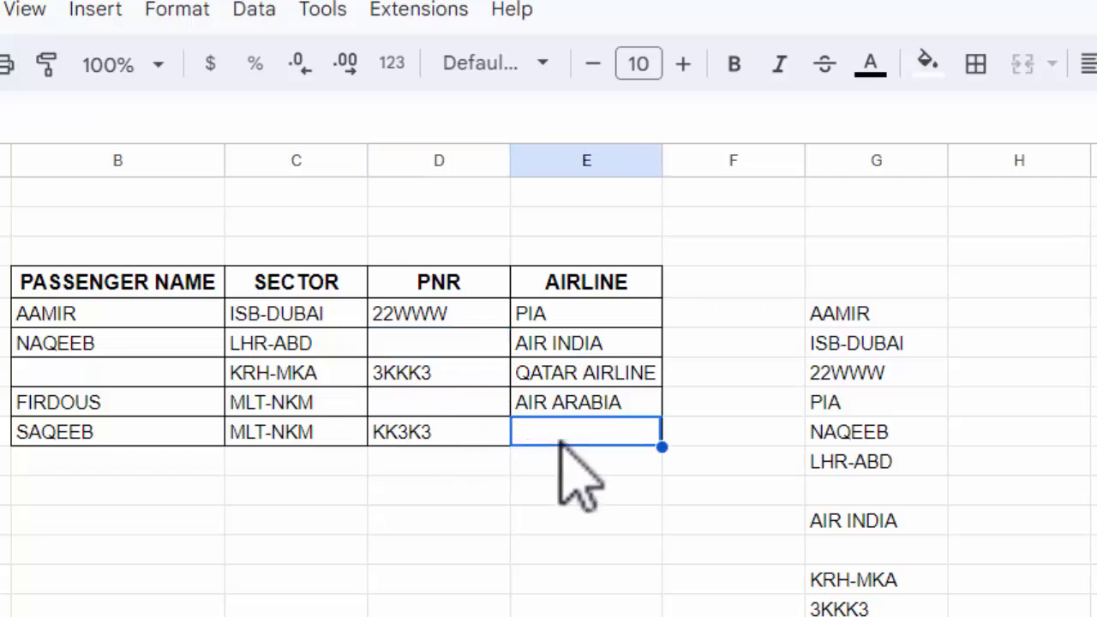
pyautogui.click(560, 347)
pyautogui.press('Delete')
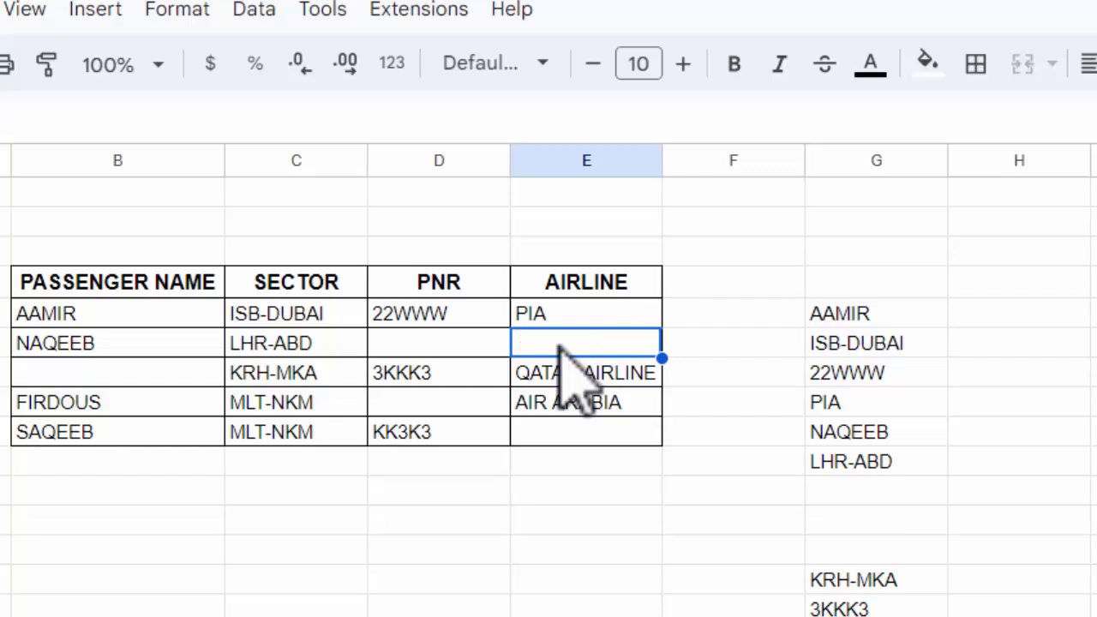
pyautogui.hotkey('ctrl', 'z')
# Step: Clear the sector in cell C7 and fill the PNR from D5 down through D7
pyautogui.click(258, 375)
pyautogui.press('Delete')
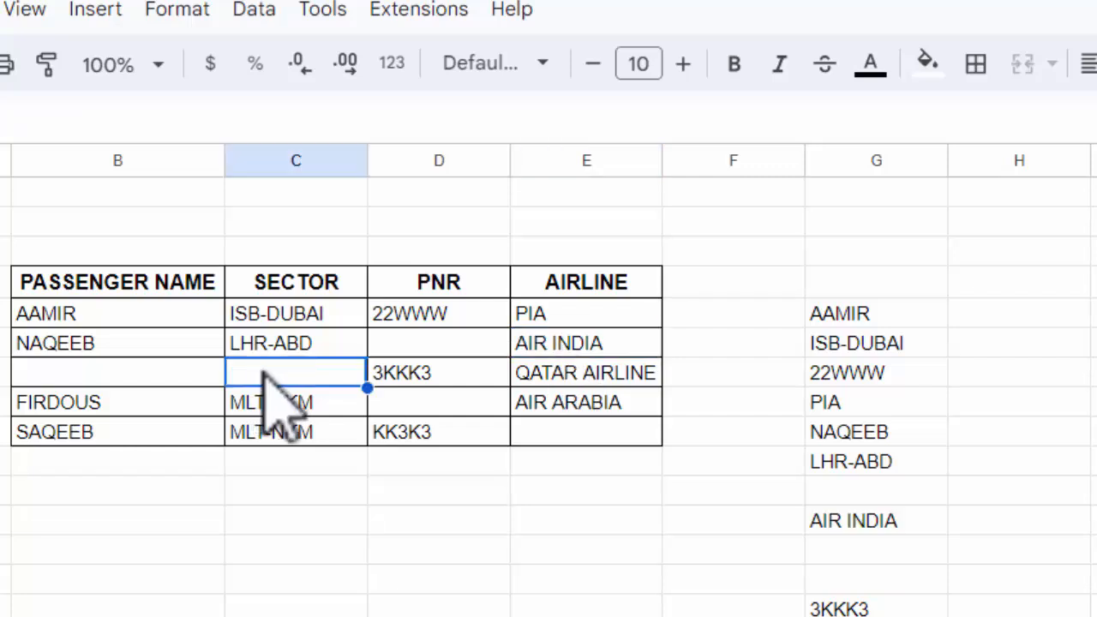
pyautogui.click(581, 551)
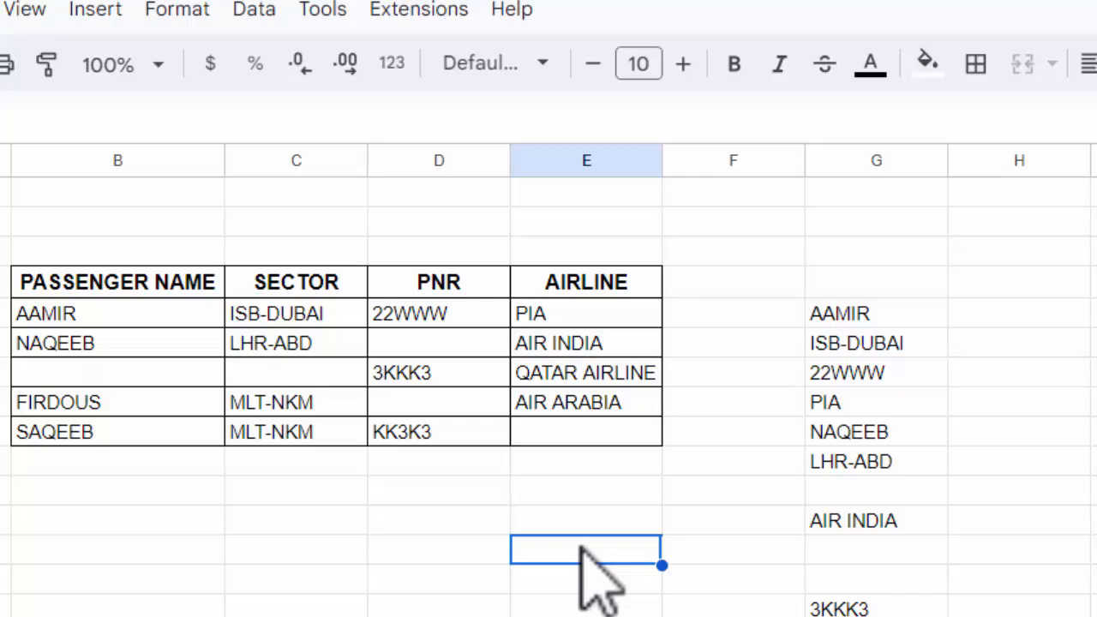
pyautogui.click(418, 319)
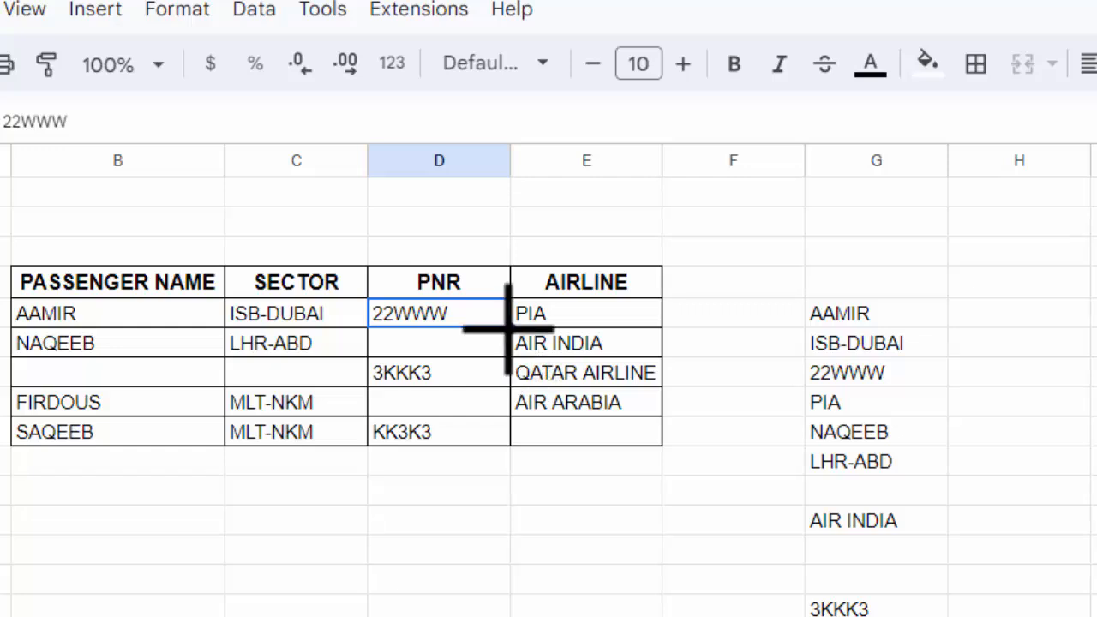
pyautogui.moveTo(510, 328); pyautogui.dragTo(503, 372)
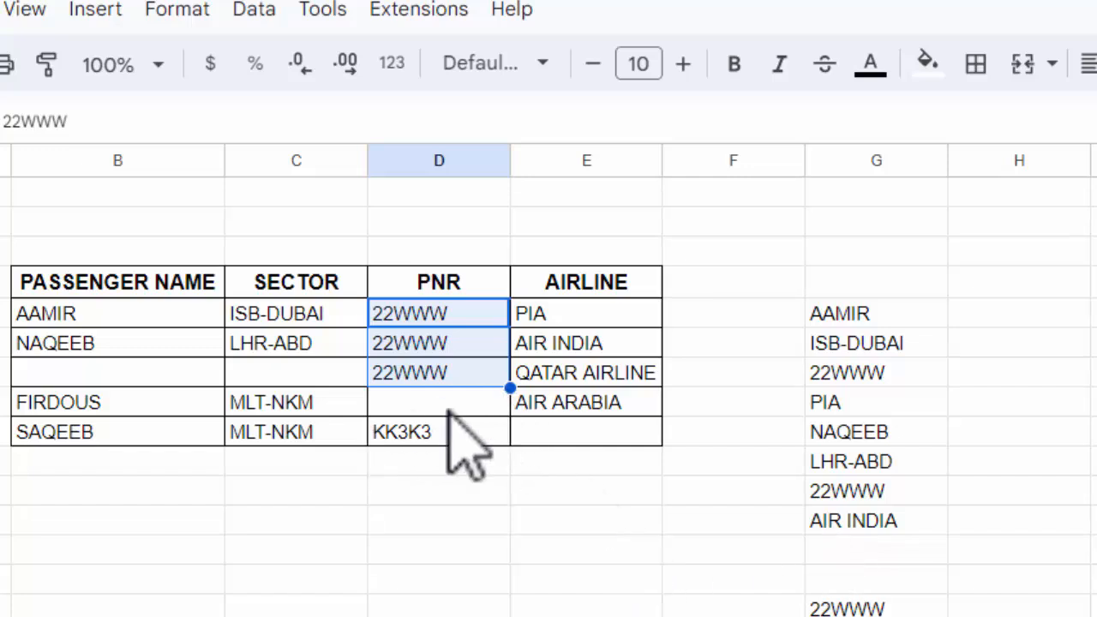
# Step: Inspect the TOCOL formula in cell G5 and clear the cell
pyautogui.click(854, 324)
pyautogui.doubleClick(856, 324)
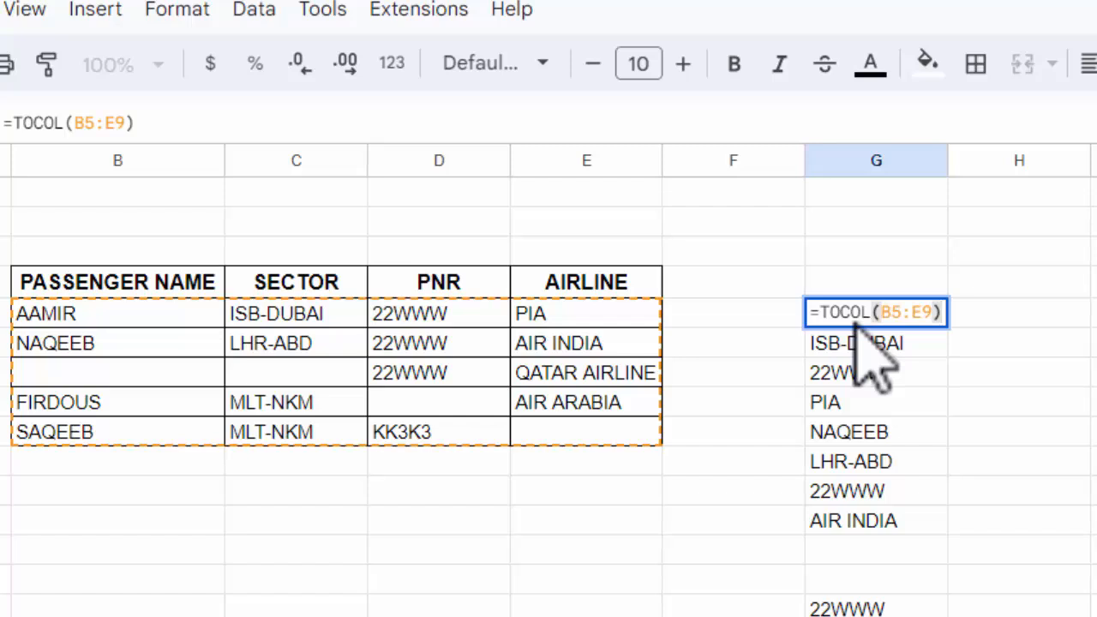
pyautogui.press('Escape')
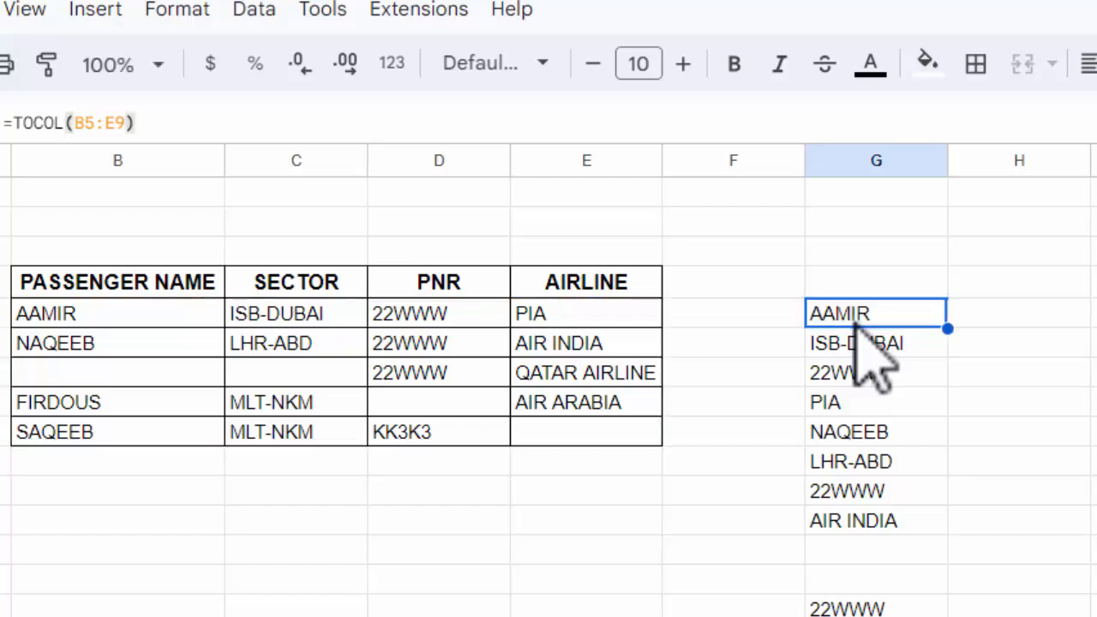
pyautogui.press('Delete')
pyautogui.write('toc')
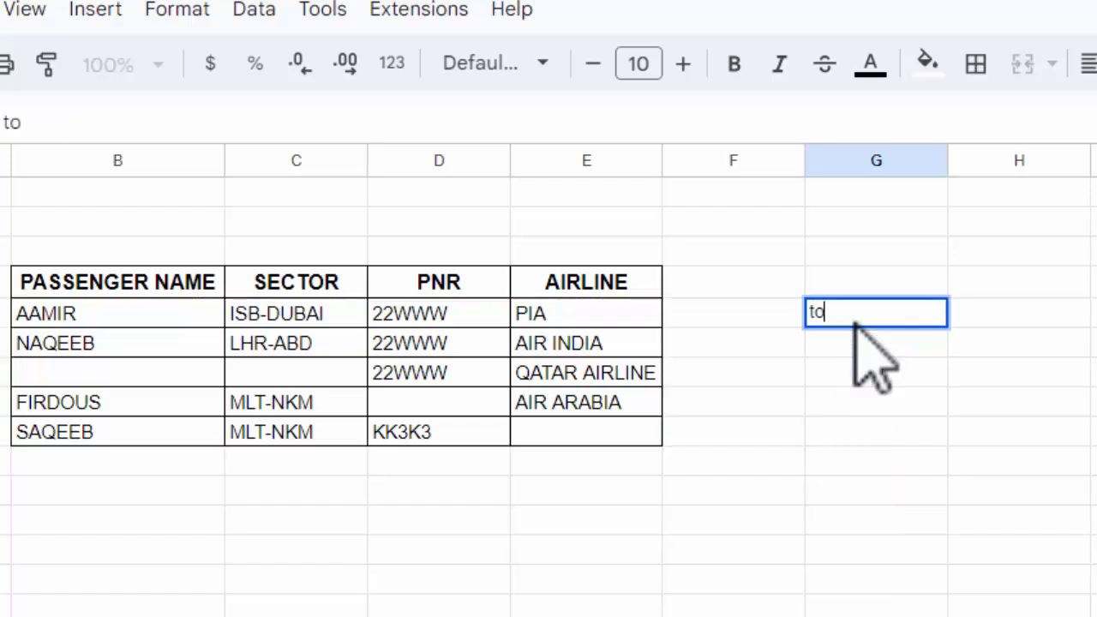
pyautogui.press('BackSpace')
pyautogui.press('BackSpace')
pyautogui.press('BackSpace')
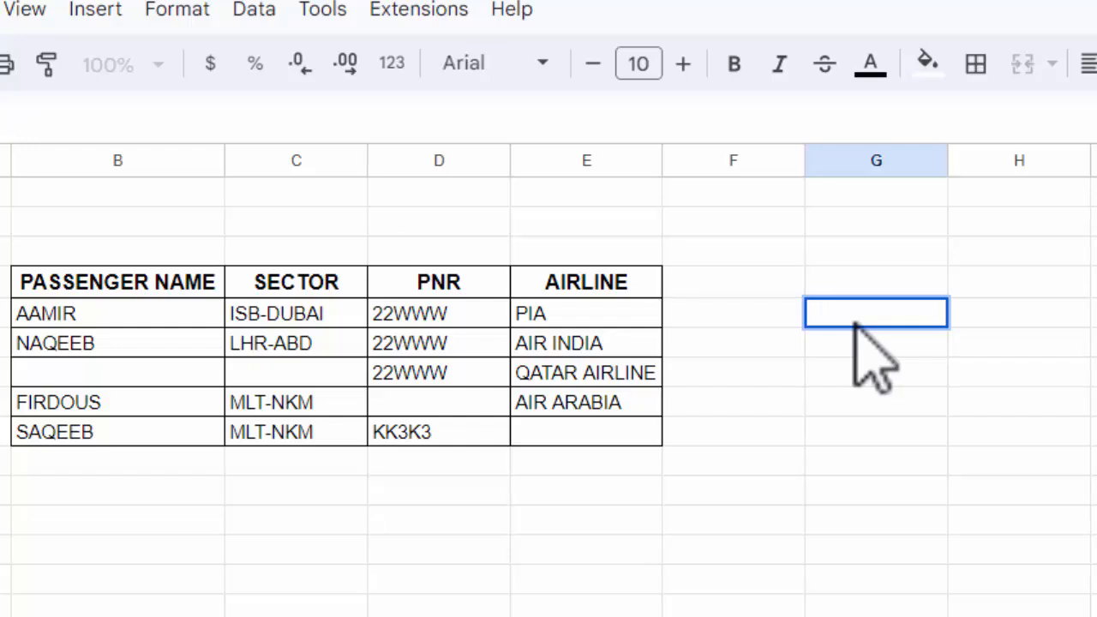
# Step: Enter =TOCOL(B5:E9,3) in cell G5 to list the table's data in one column without blanks
pyautogui.write('=TOC')
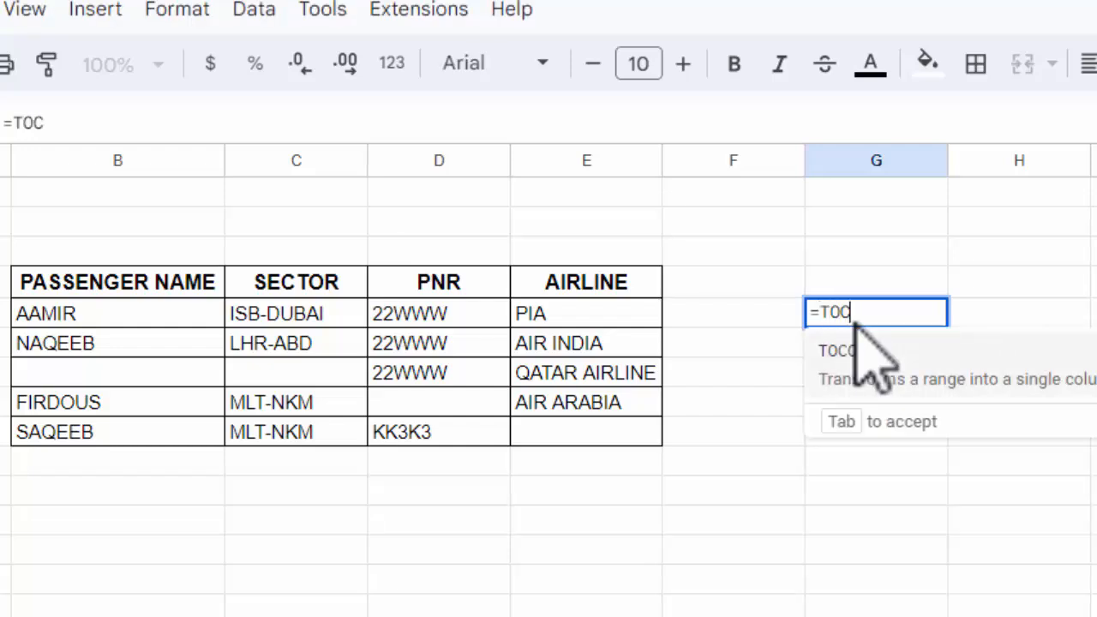
pyautogui.click(870, 382)
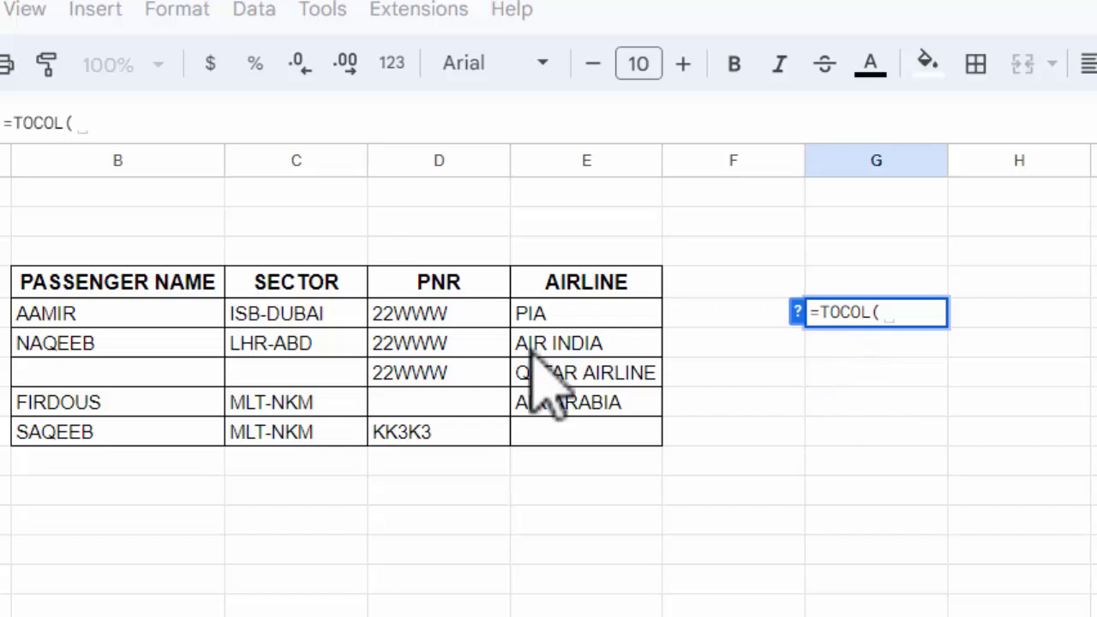
pyautogui.moveTo(139, 313); pyautogui.dragTo(553, 442)
pyautogui.write(',')
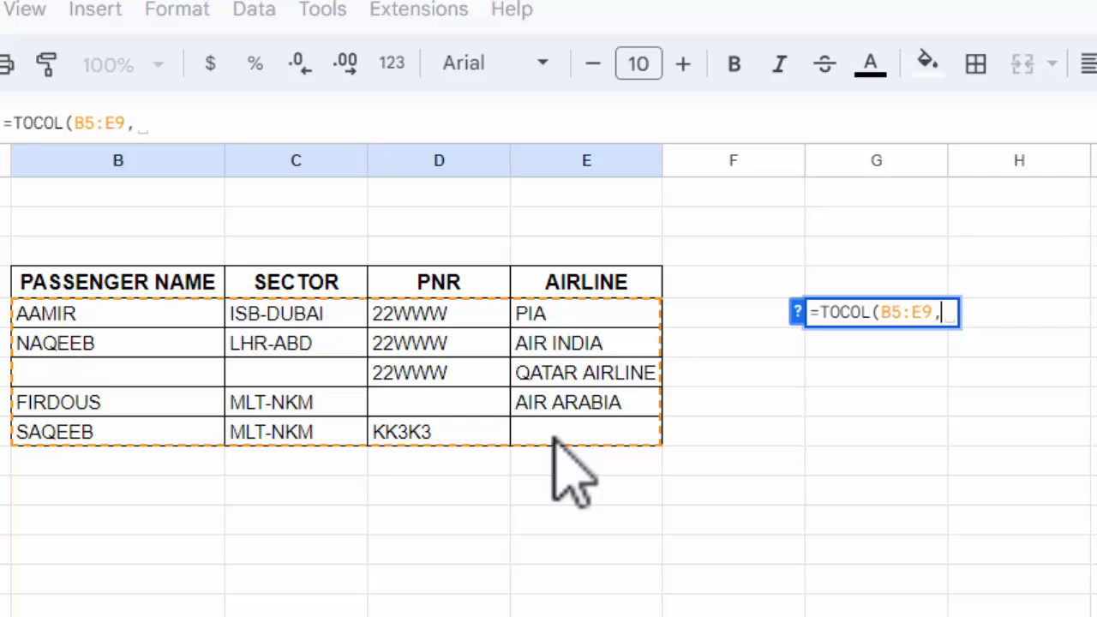
pyautogui.write('3')
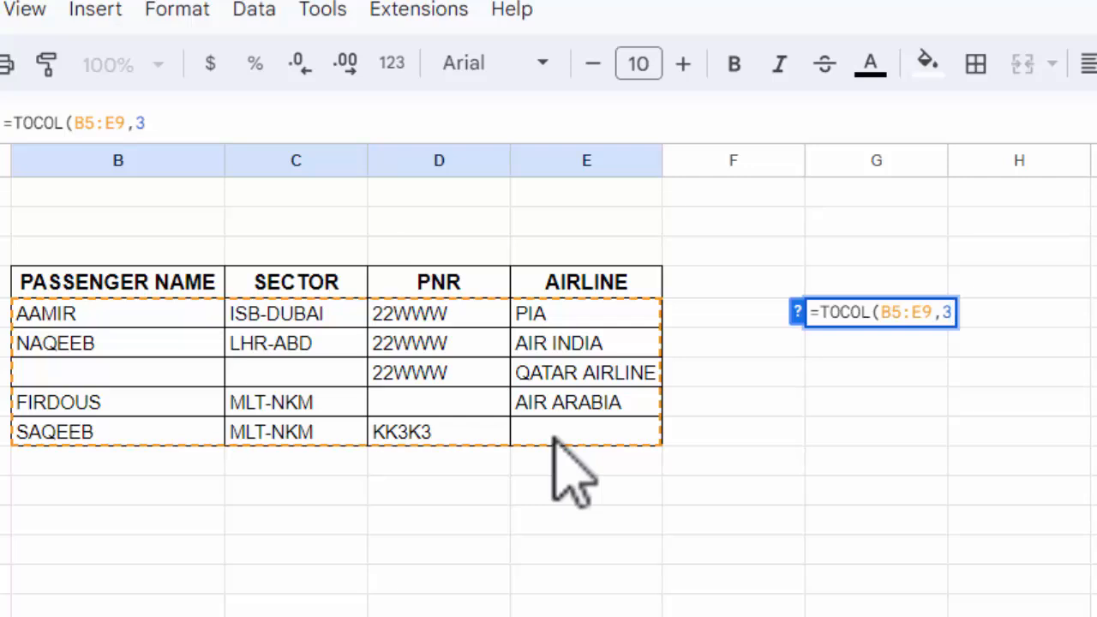
pyautogui.write(')')
pyautogui.press('Return')
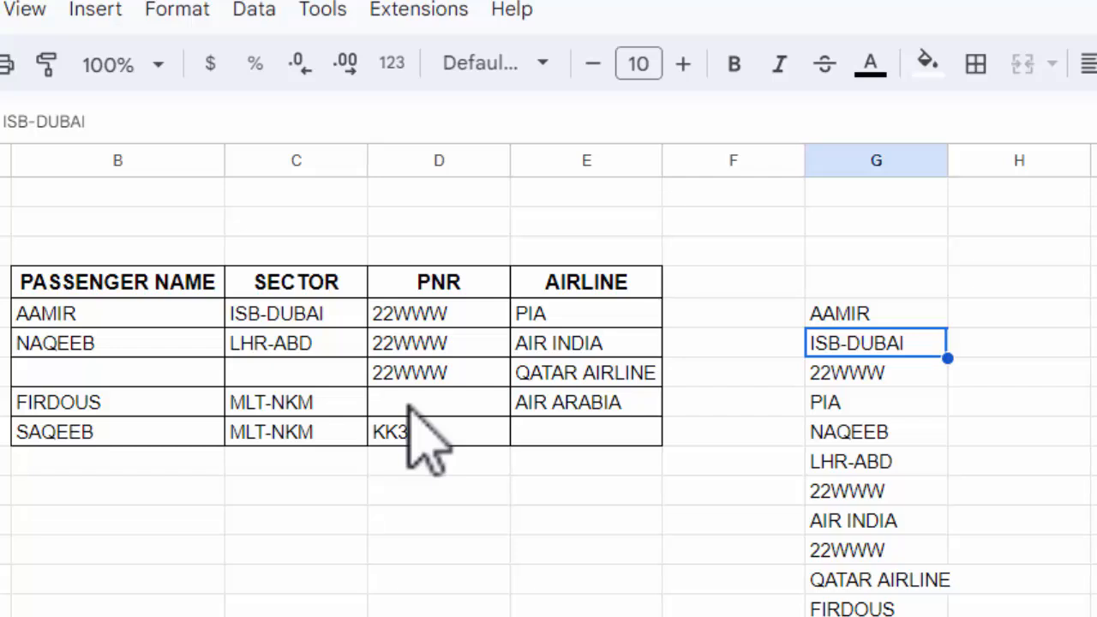
# Step: Check the repeated PNR entries in the column G list and delete the TOCOL formula from G5
pyautogui.click(862, 383)
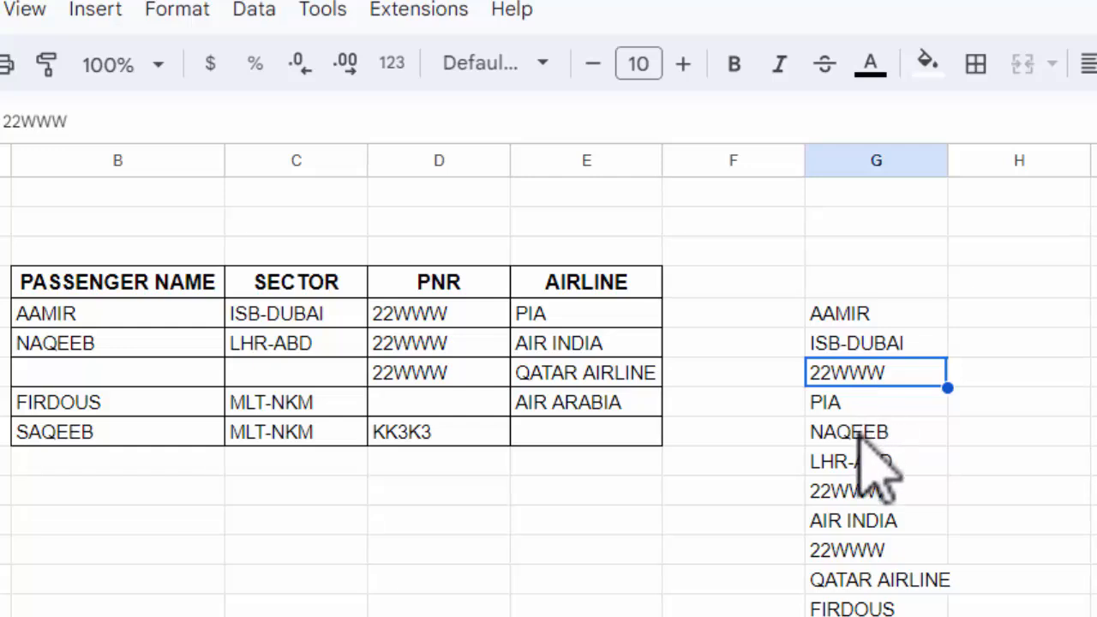
pyautogui.click(849, 488)
pyautogui.click(853, 553)
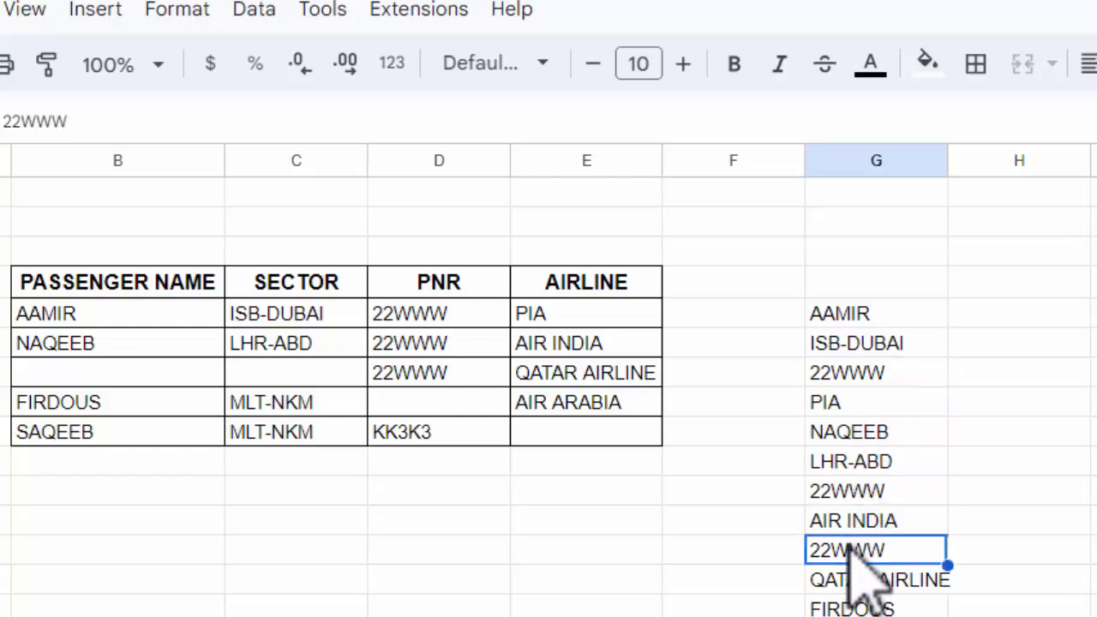
pyautogui.click(847, 314)
pyautogui.press('Delete')
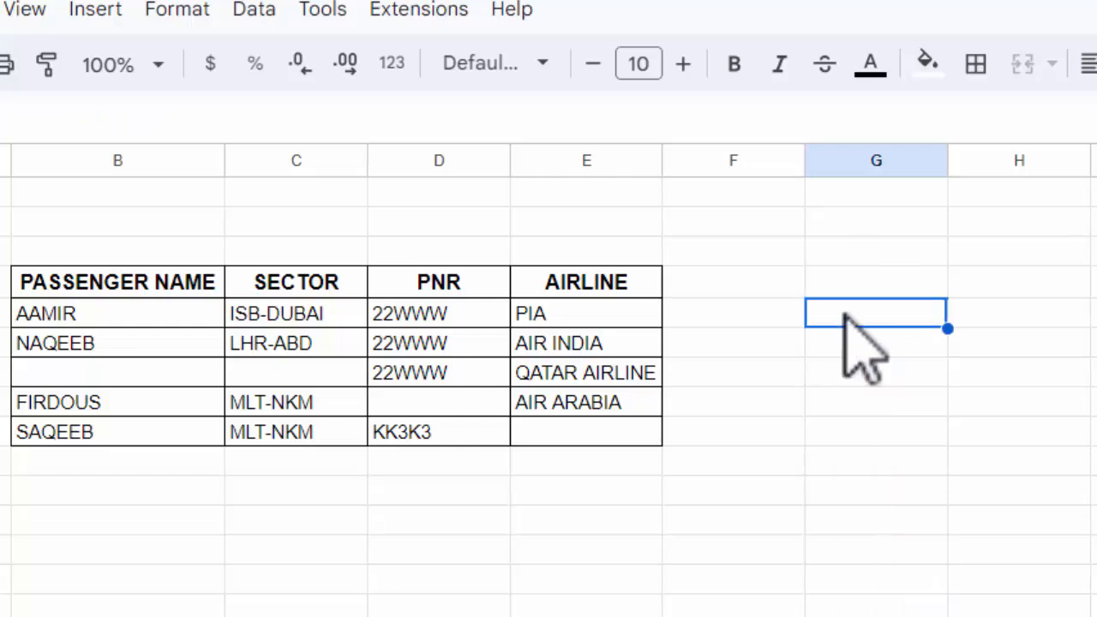
# Step: Enter =UNIQUE(TOCOL(B5:E9,3)) in cell G5 to list the table's data in one column without blanks or duplicates
pyautogui.write('=UNI')
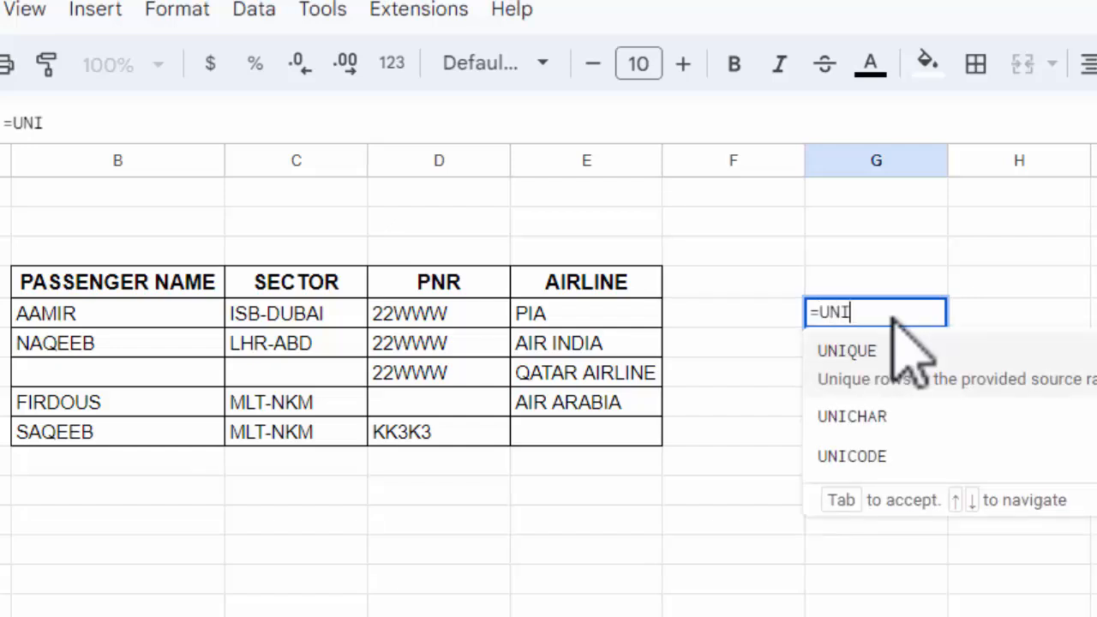
pyautogui.click(845, 360)
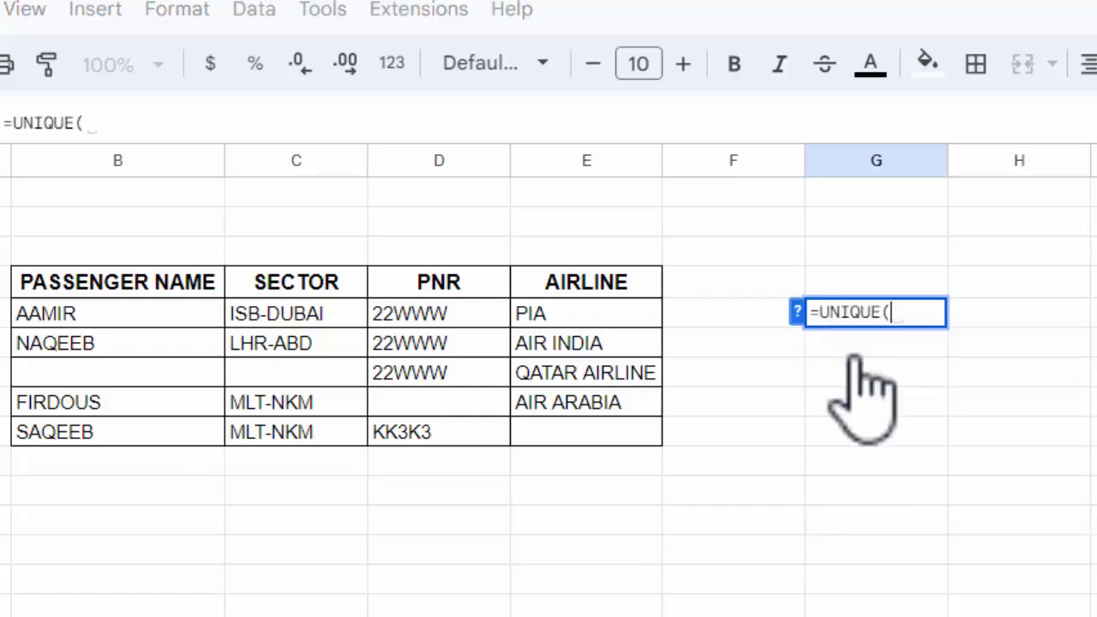
pyautogui.write('TOC')
pyautogui.click(857, 357)
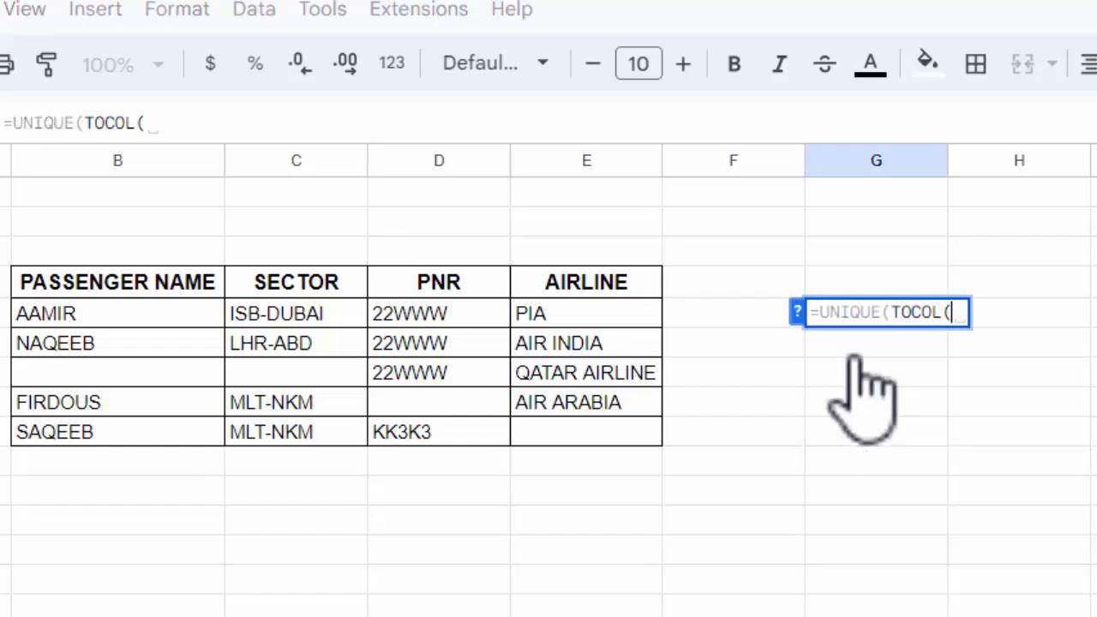
pyautogui.moveTo(137, 311); pyautogui.dragTo(566, 427)
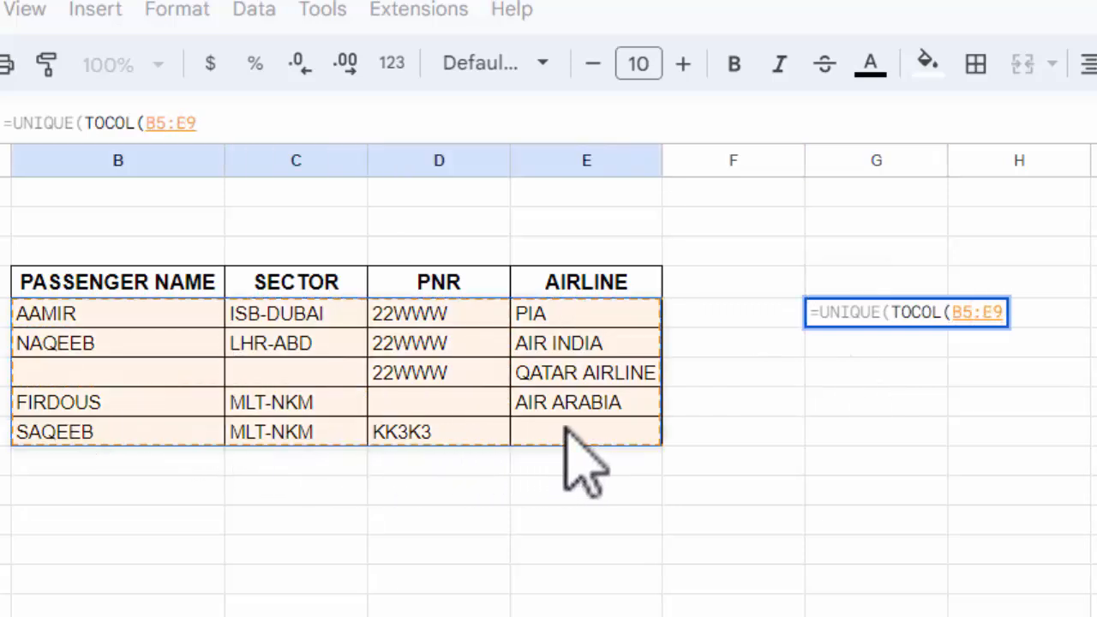
pyautogui.write(',')
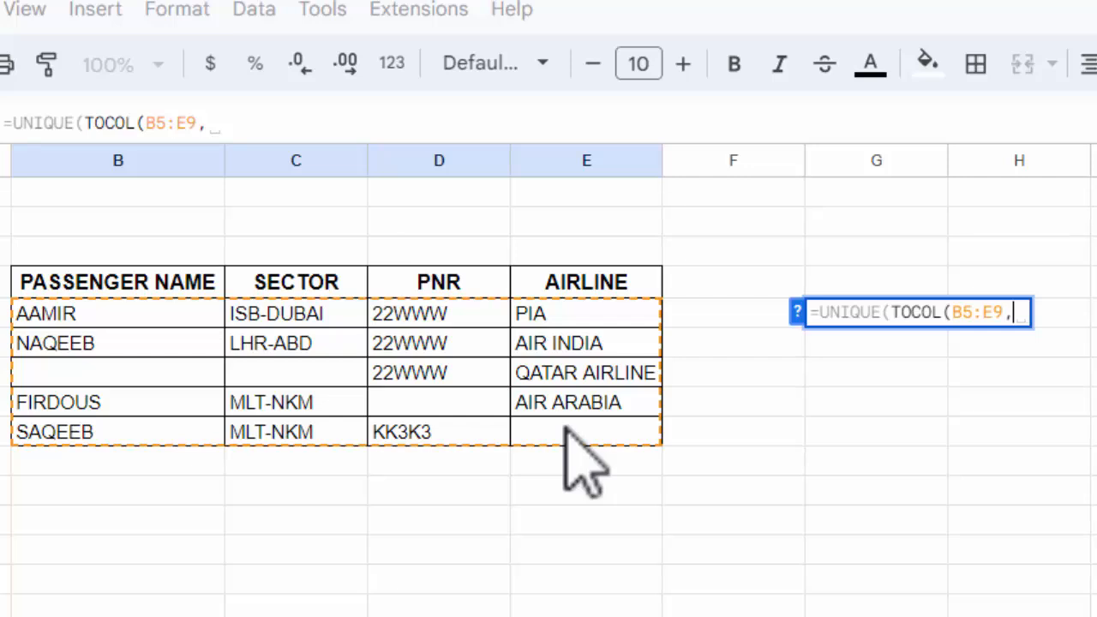
pyautogui.write('3)')
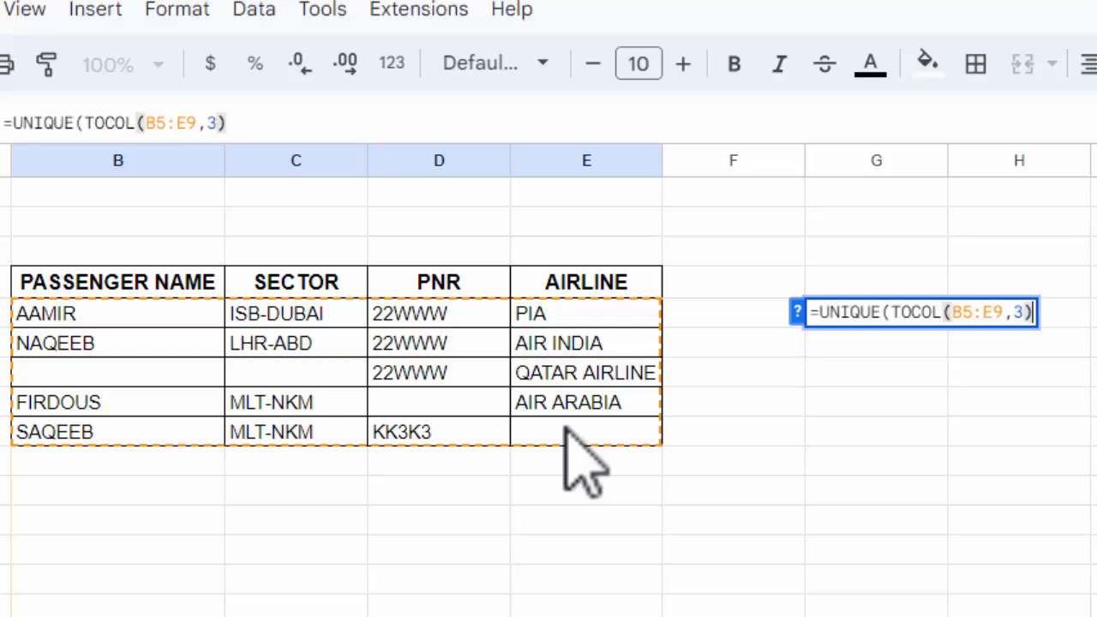
pyautogui.press('Return')
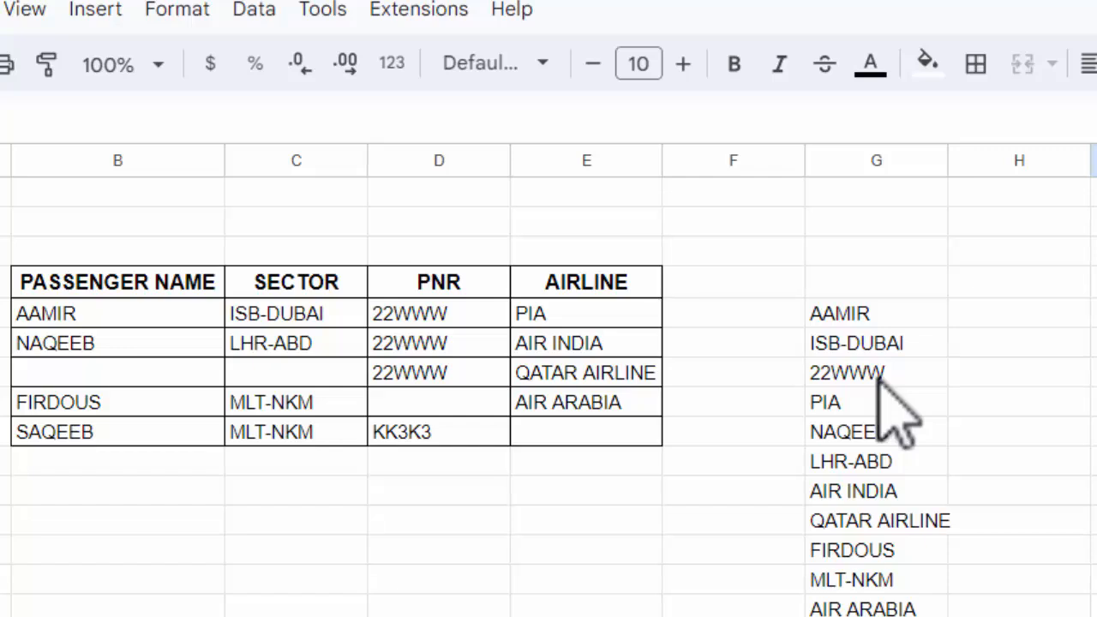
# Step: Enter the repeated PNR in the empty cell D8 and fill the passenger name from B5 down through B9
pyautogui.click(440, 398)
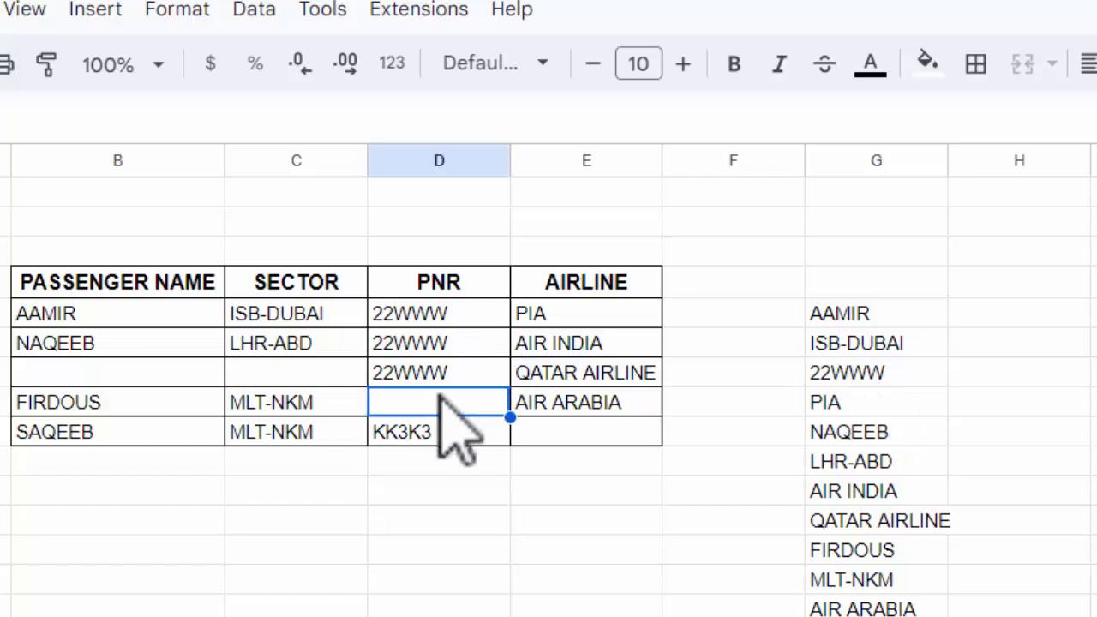
pyautogui.write('22WWW')
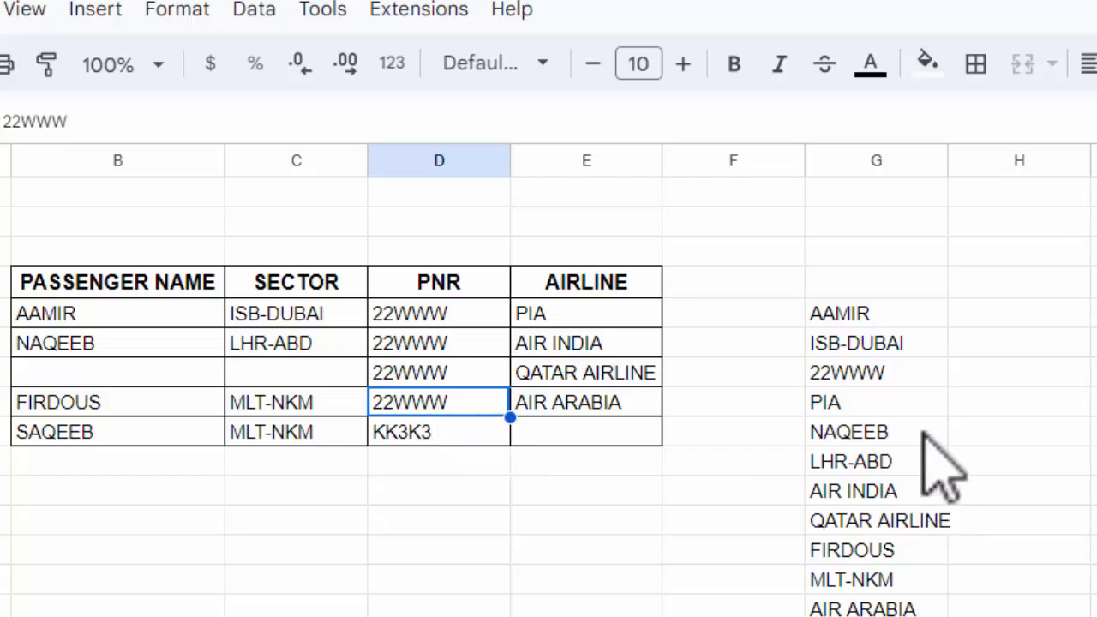
pyautogui.click(154, 313)
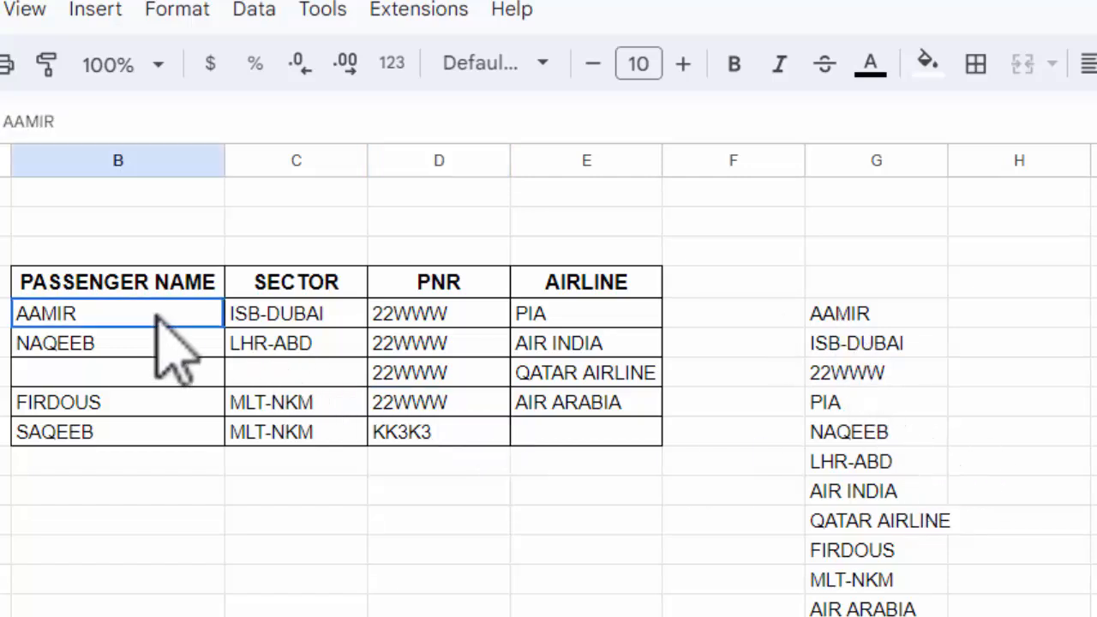
pyautogui.moveTo(222, 327); pyautogui.dragTo(206, 452)
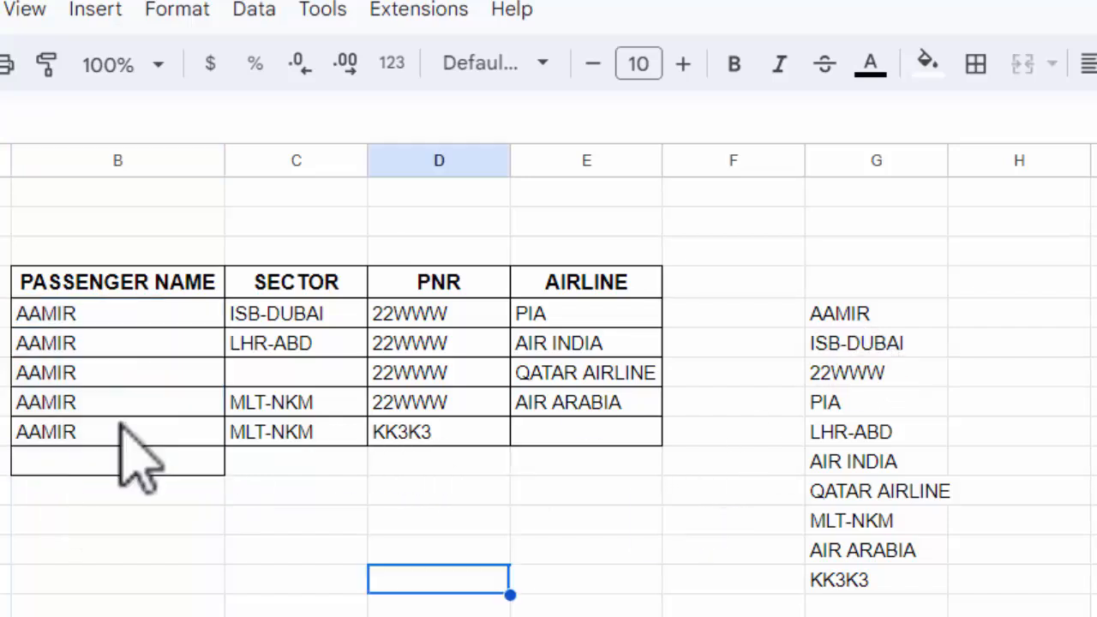
# Step: Clear the passenger name in B8, the PNRs in D5 and D8, and the airline in E7
pyautogui.click(122, 426)
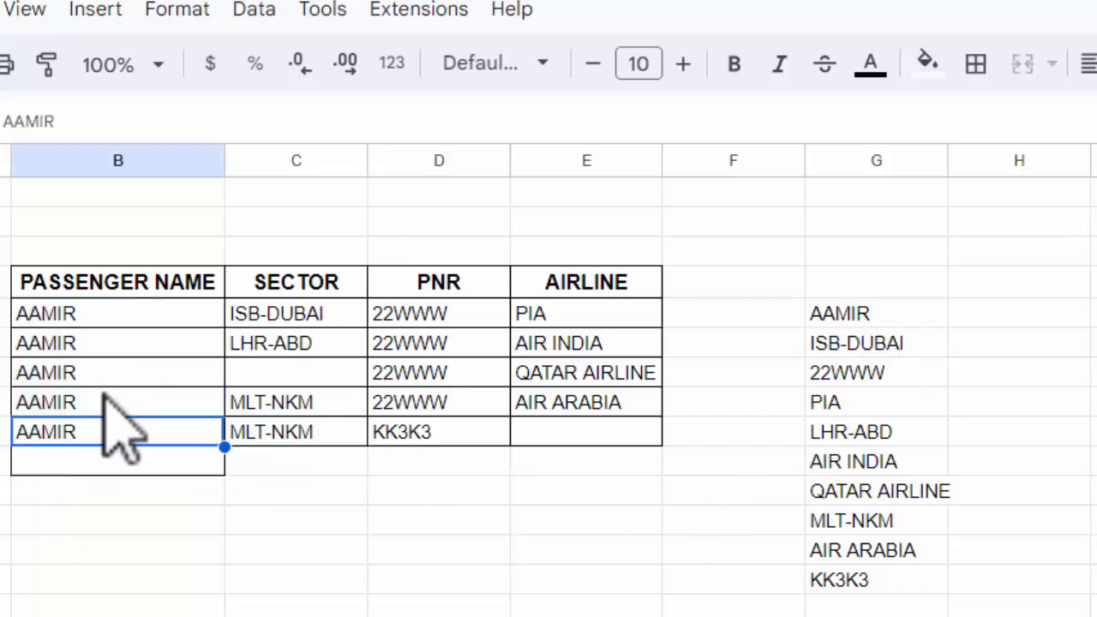
pyautogui.click(104, 396)
pyautogui.press('Delete')
pyautogui.click(444, 316)
pyautogui.press('Delete')
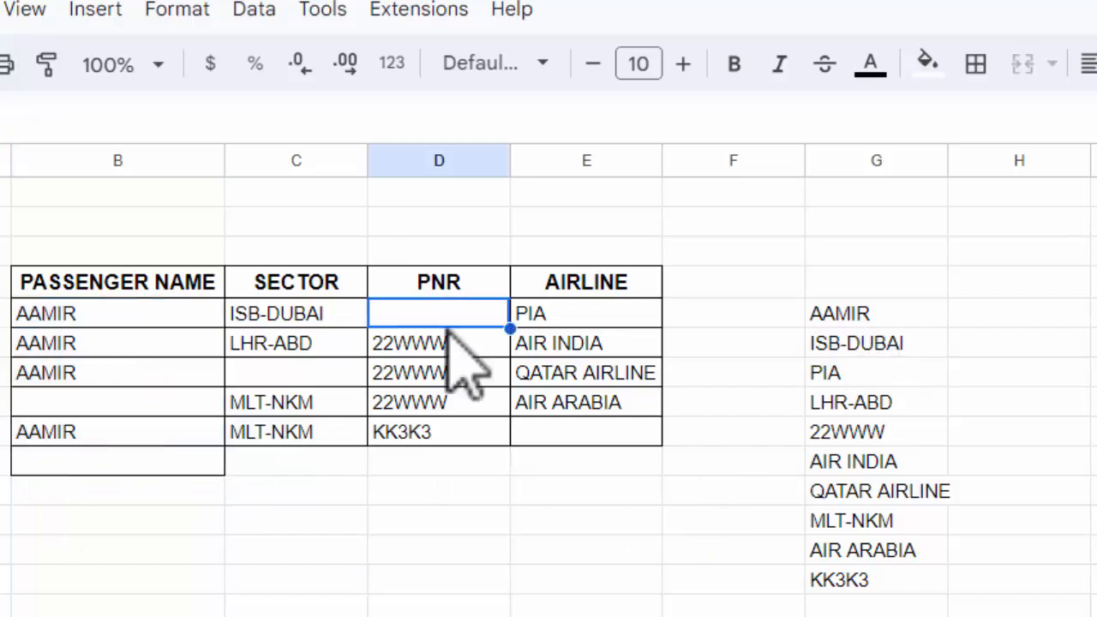
pyautogui.click(455, 399)
pyautogui.press('Delete')
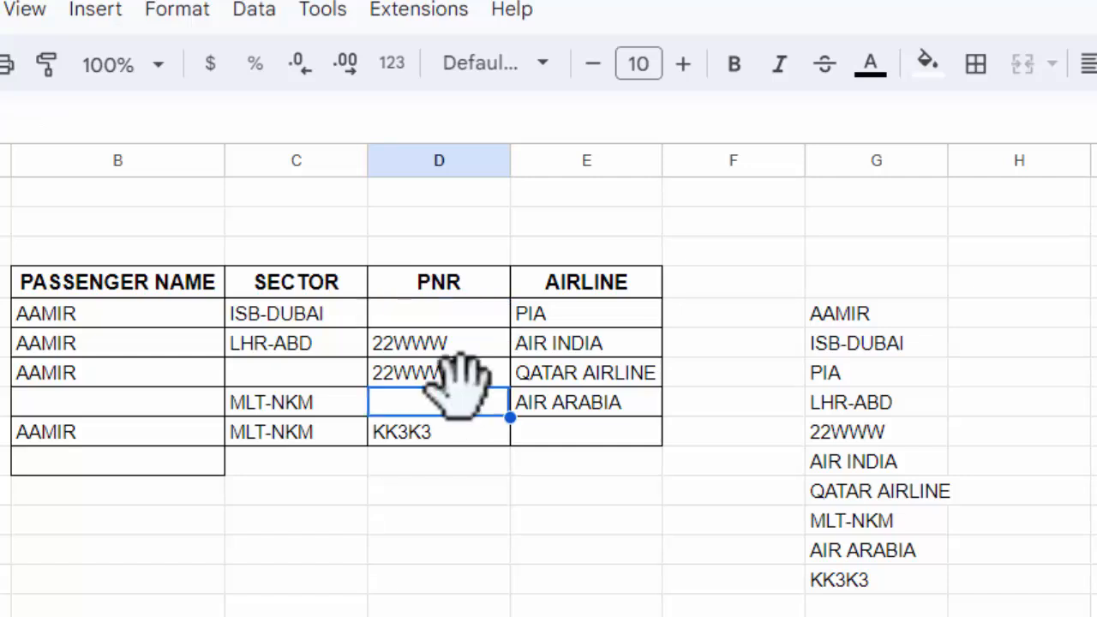
pyautogui.click(585, 371)
pyautogui.press('Delete')
pyautogui.click(646, 523)
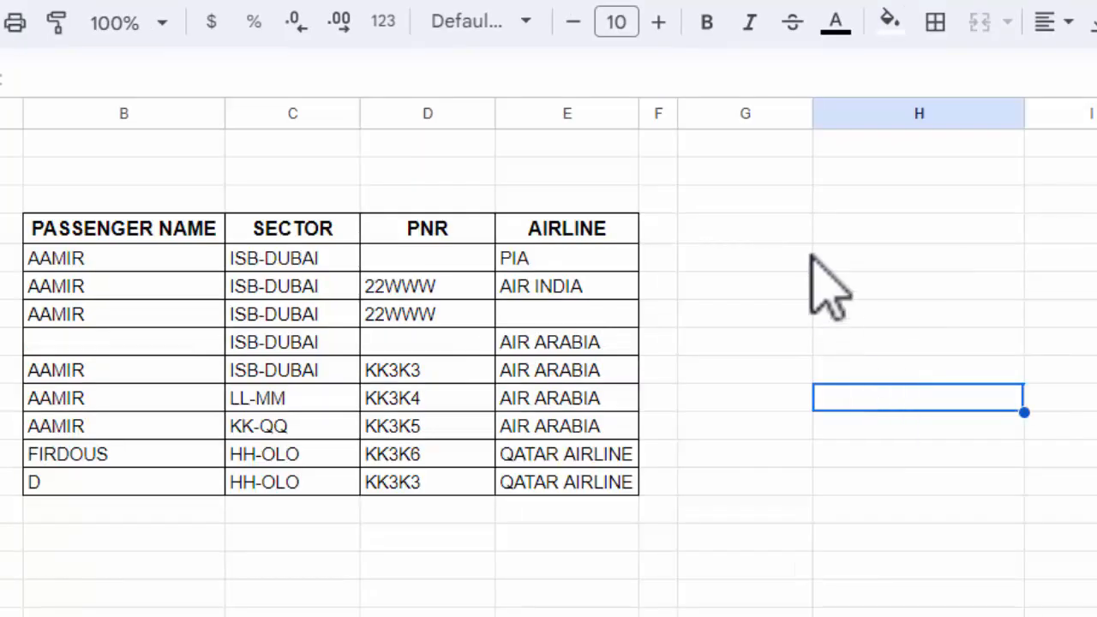
# Step: Examine the entries in the Passenger Name, PNR and Airline columns of the table B5:E13
pyautogui.click(789, 258)
pyautogui.moveTo(147, 268); pyautogui.dragTo(147, 292)
pyautogui.moveTo(163, 420); pyautogui.dragTo(191, 472)
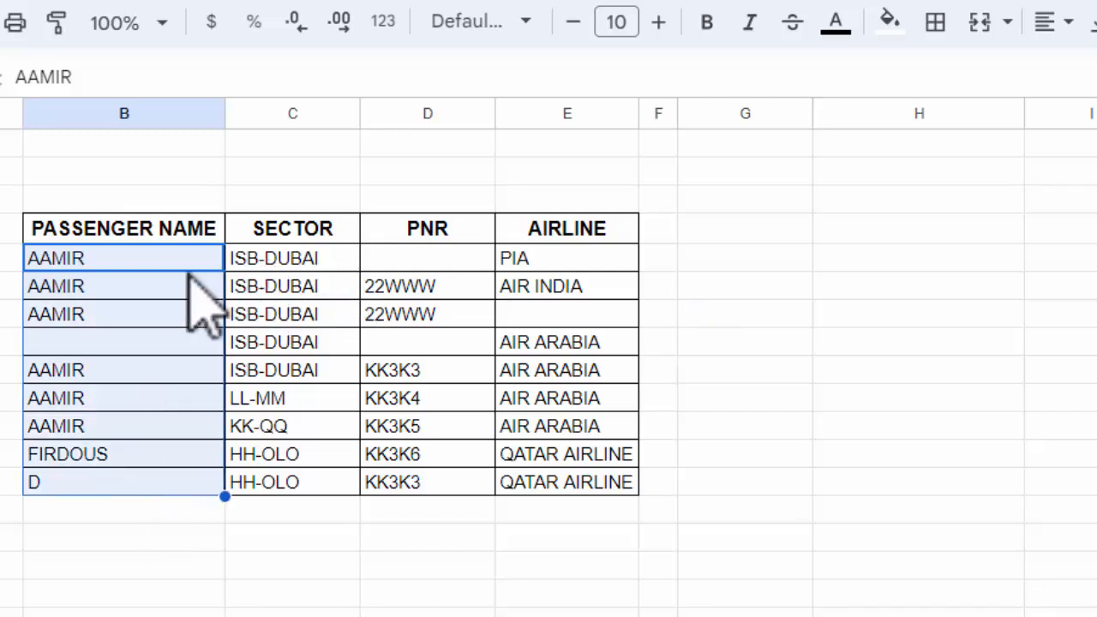
pyautogui.moveTo(171, 258); pyautogui.dragTo(166, 484)
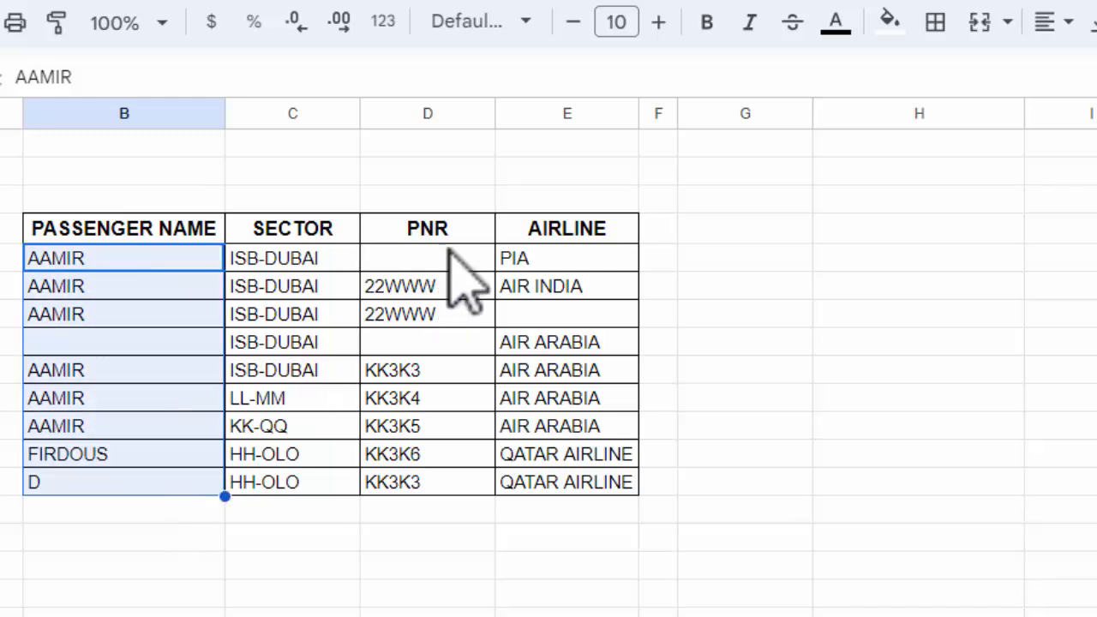
pyautogui.moveTo(448, 257); pyautogui.dragTo(435, 377)
pyautogui.moveTo(539, 259); pyautogui.dragTo(533, 454)
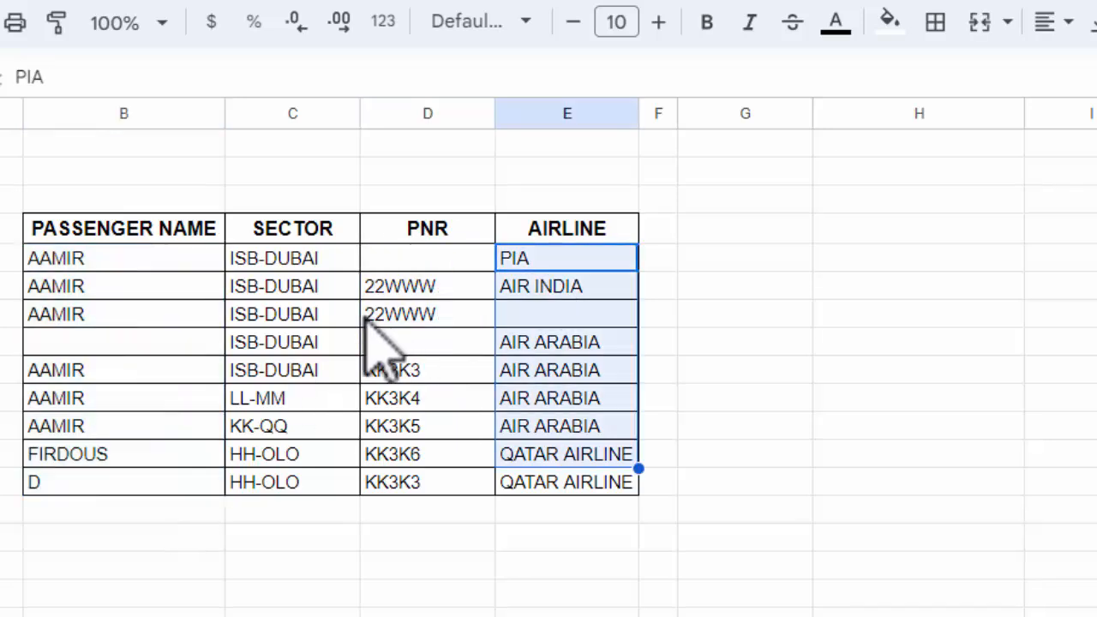
# Step: Enter =CHOOSECOLS(B5:E13,1,3,4) in cell H6 to extract the Passenger Name, PNR and Airline columns
pyautogui.click(826, 286)
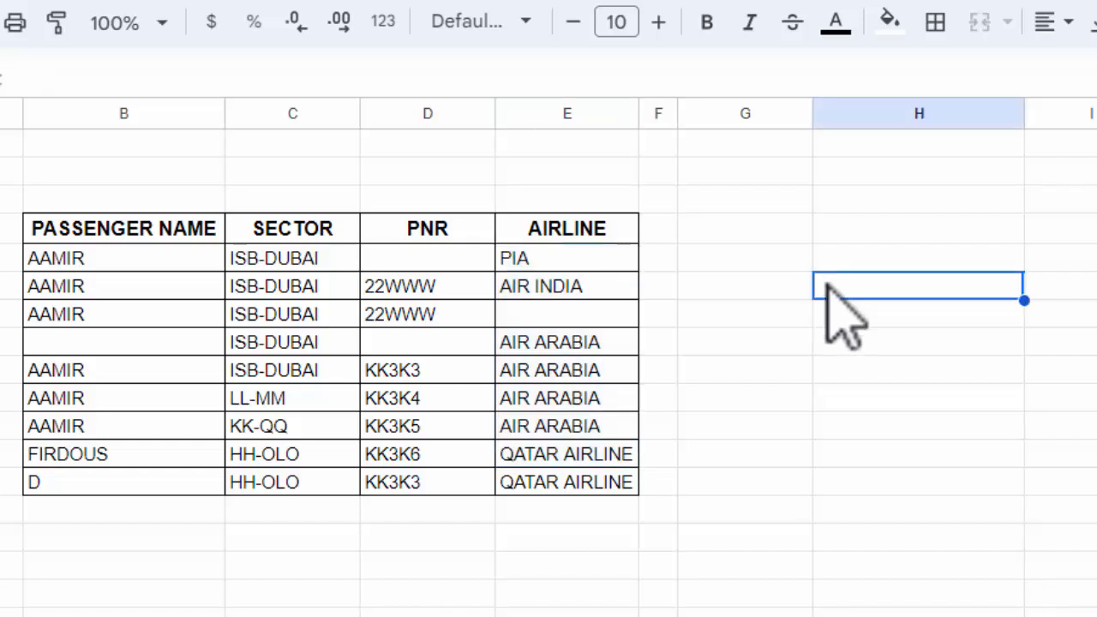
pyautogui.write('=C')
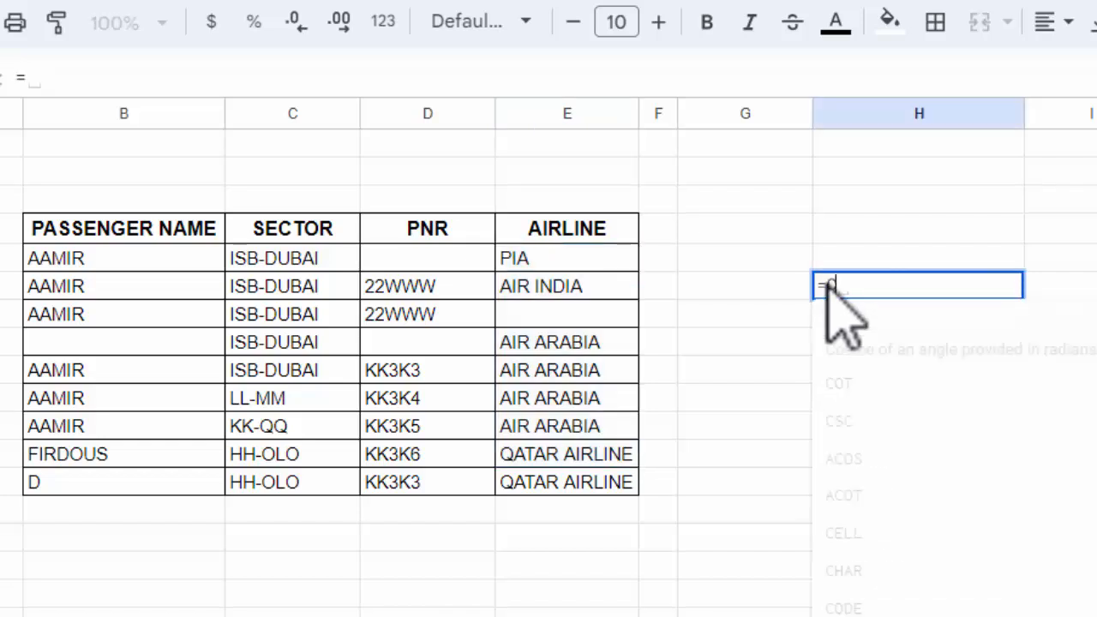
pyautogui.write('HO')
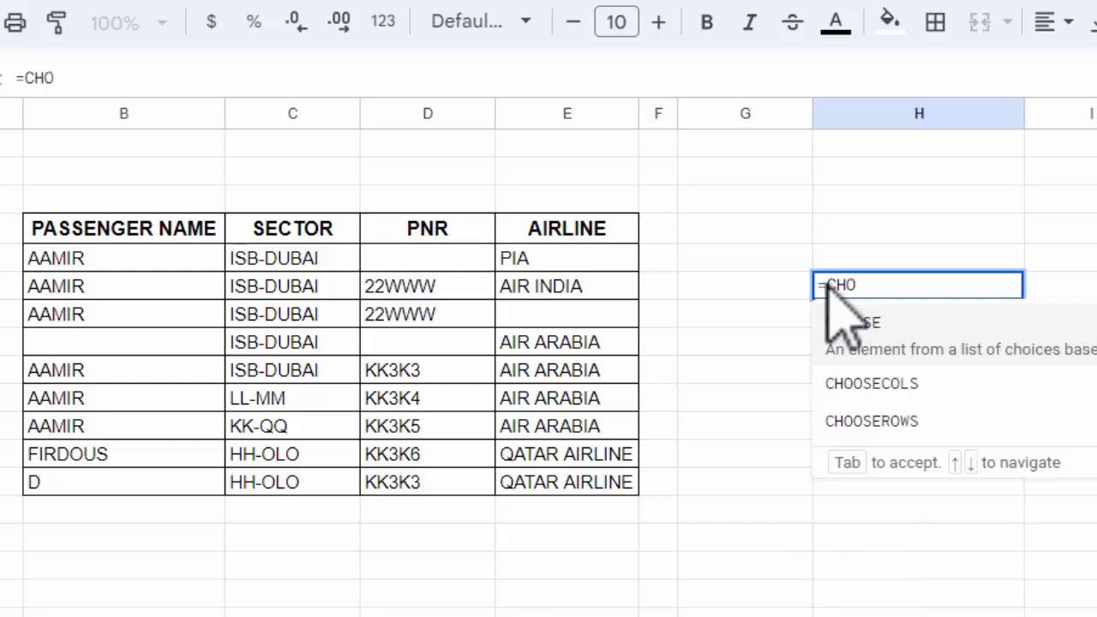
pyautogui.click(868, 383)
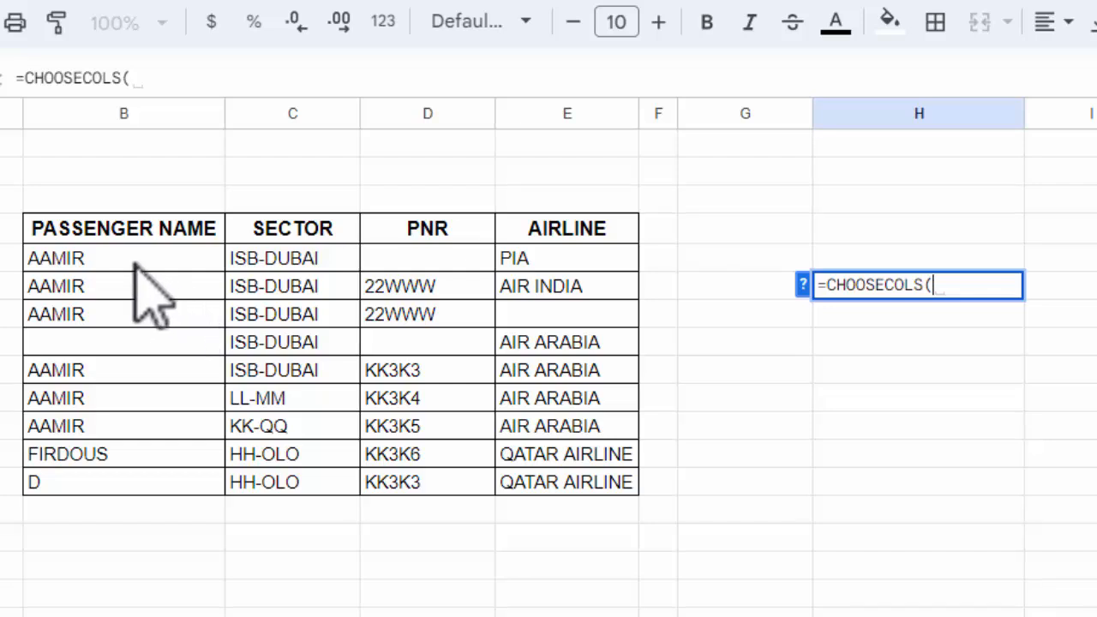
pyautogui.moveTo(133, 263); pyautogui.dragTo(552, 481)
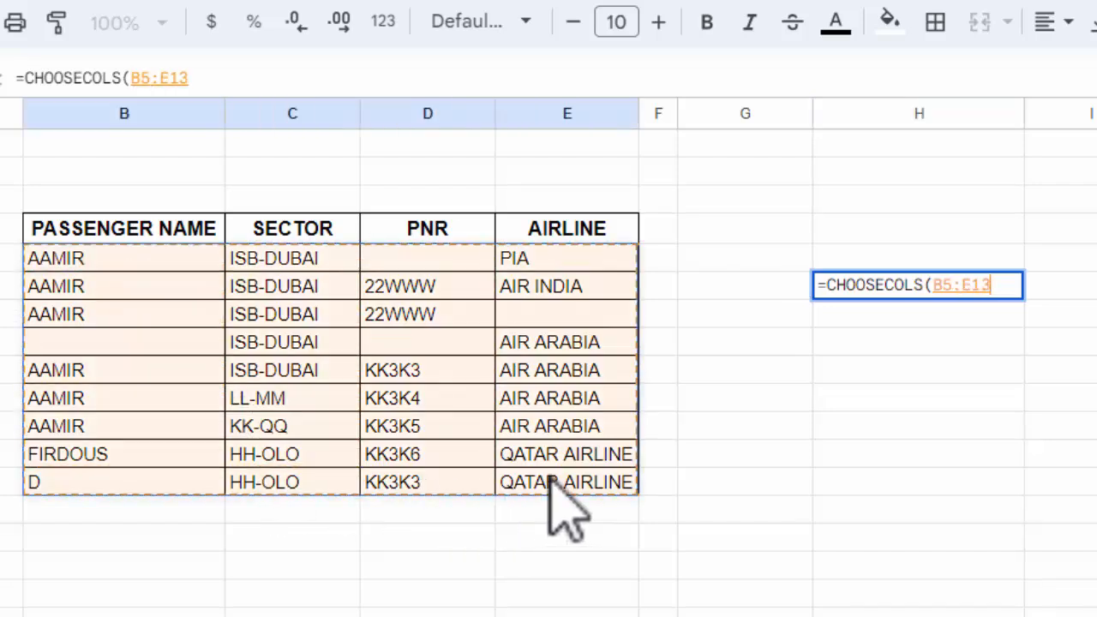
pyautogui.write(',')
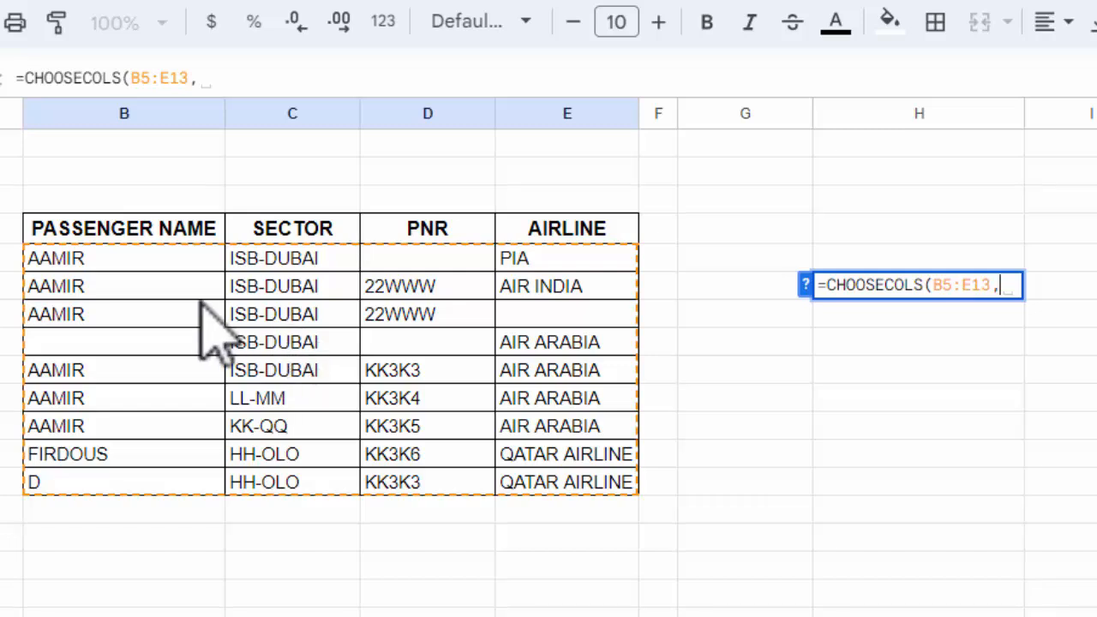
pyautogui.write('1,')
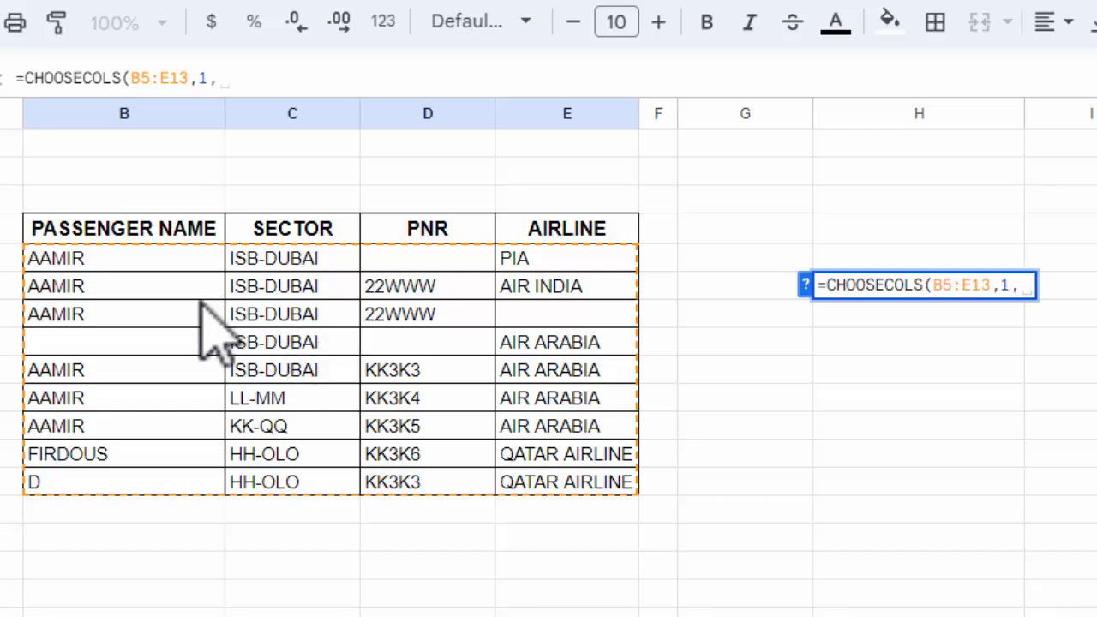
pyautogui.write('3,')
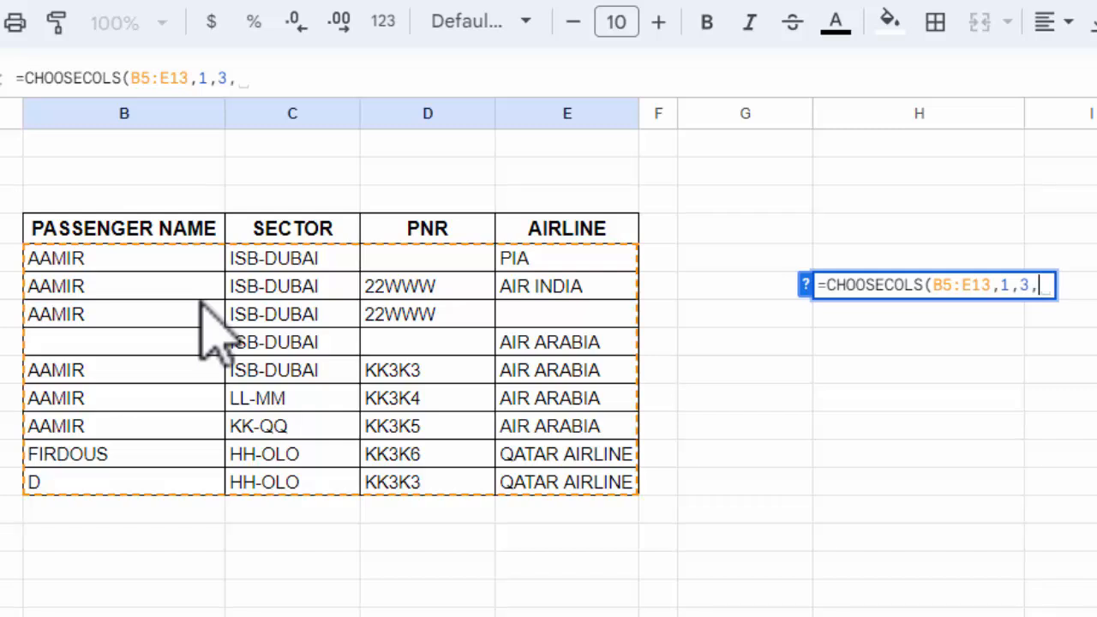
pyautogui.write('4)')
pyautogui.press('Return')
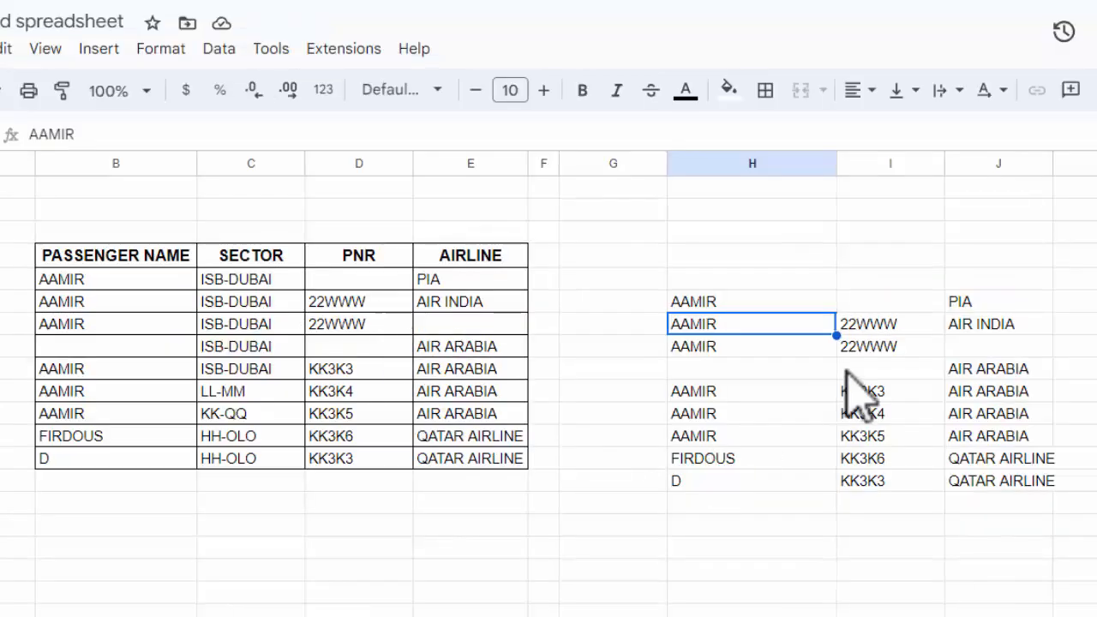
# Step: Wrap the H6 formula in TOCOL so it reads =TOCOL(CHOOSECOLS(B5:E13,1,3,4)), combining the chosen columns into one
pyautogui.click(722, 300)
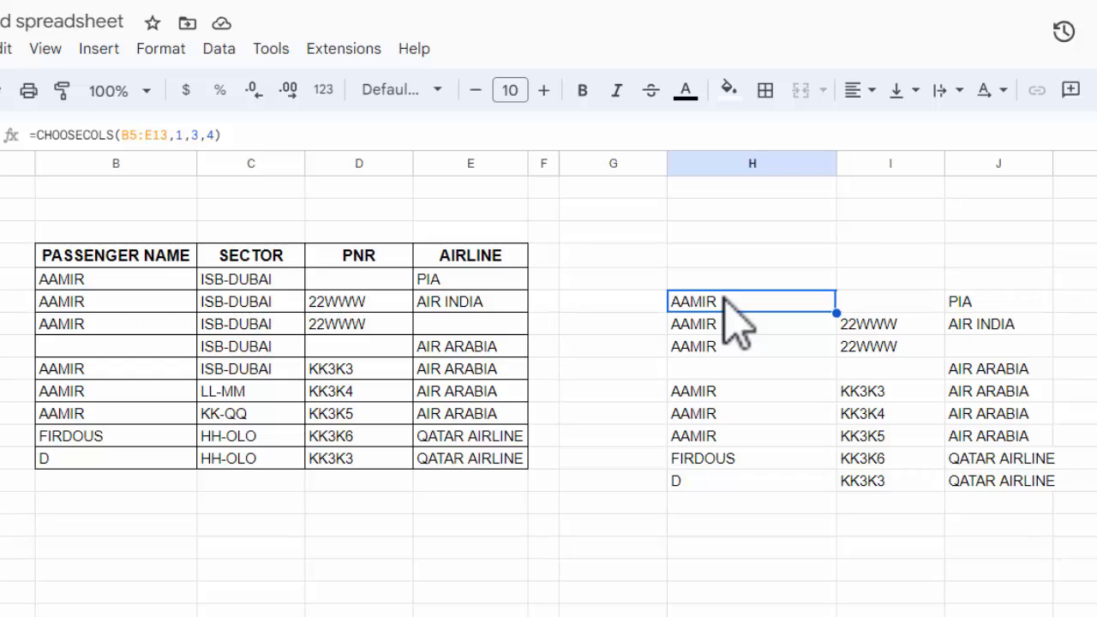
pyautogui.doubleClick(725, 300)
pyautogui.write(',')
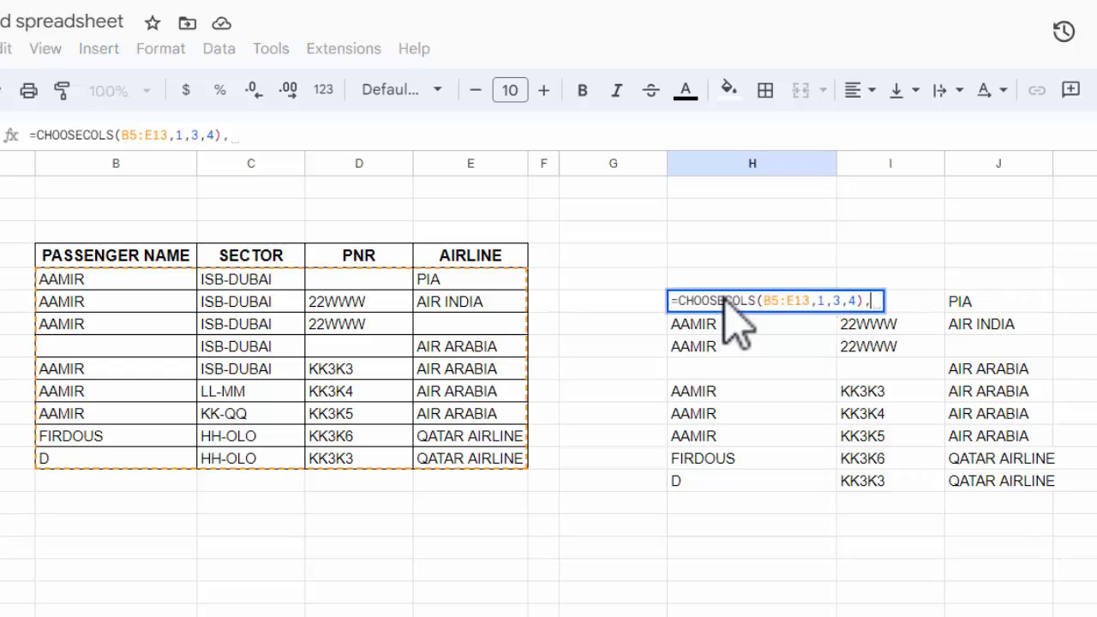
pyautogui.press('BackSpace')
pyautogui.press('BackSpace')
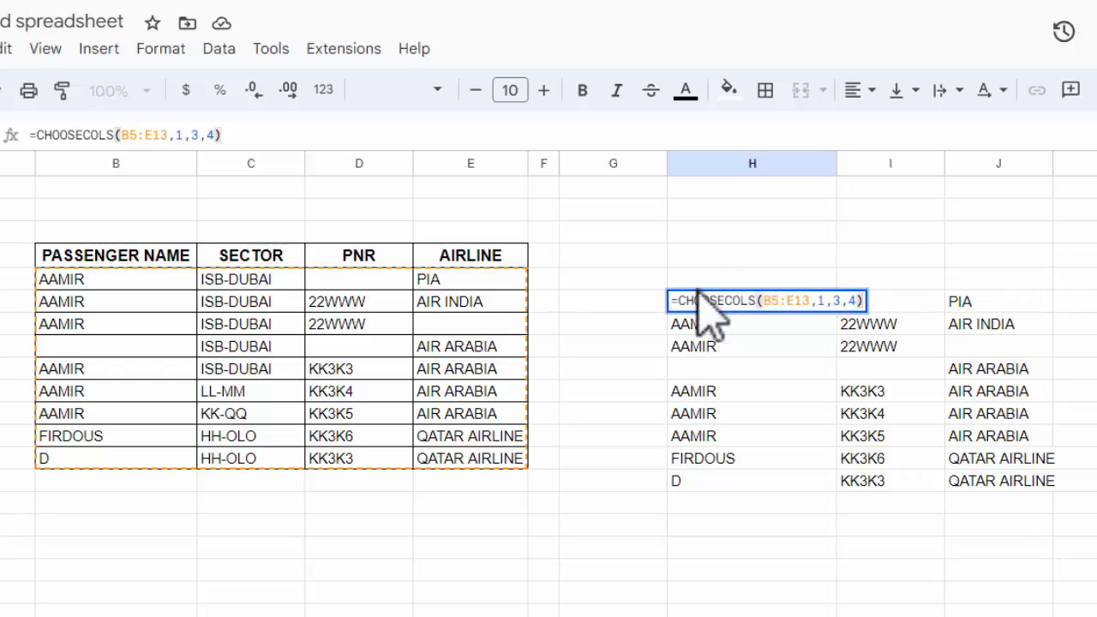
pyautogui.write('TOCOLS(')
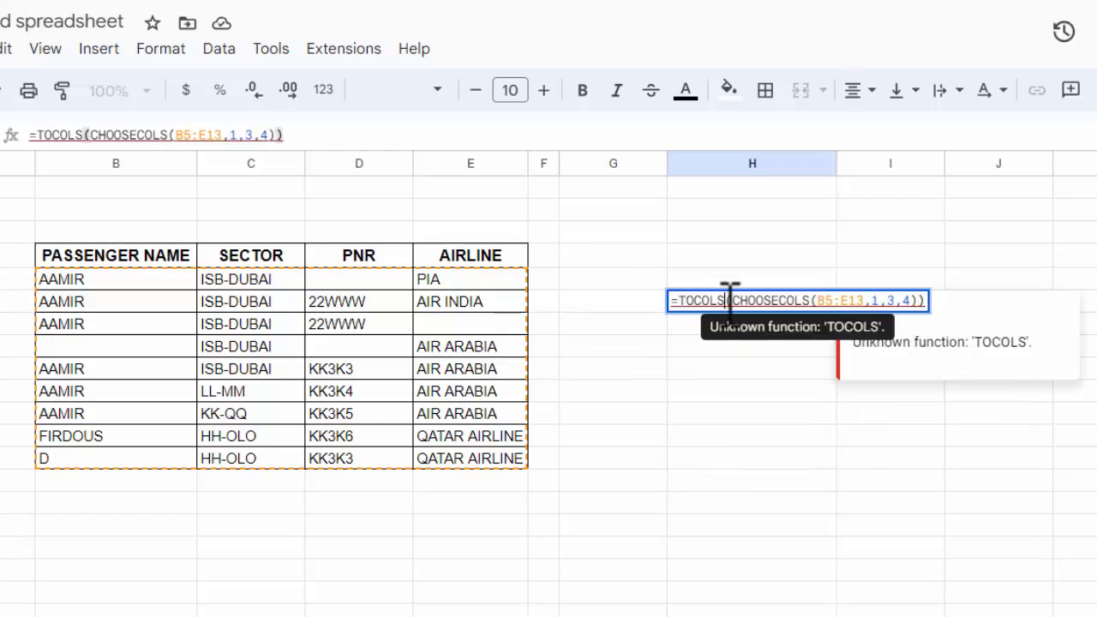
pyautogui.press('BackSpace')
pyautogui.write('(')
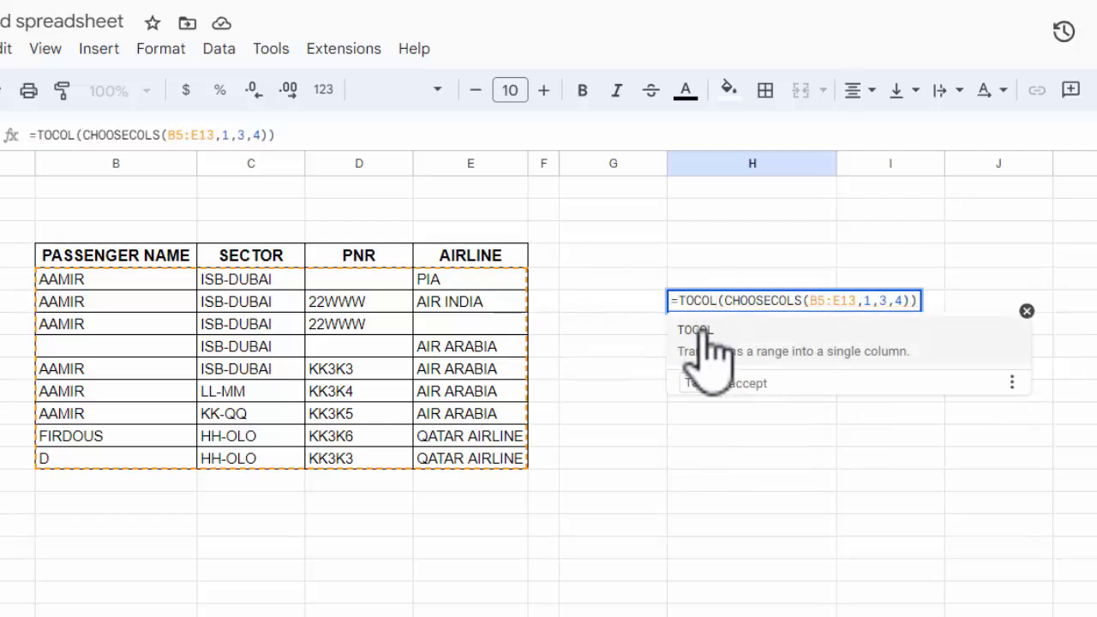
pyautogui.click(341, 135)
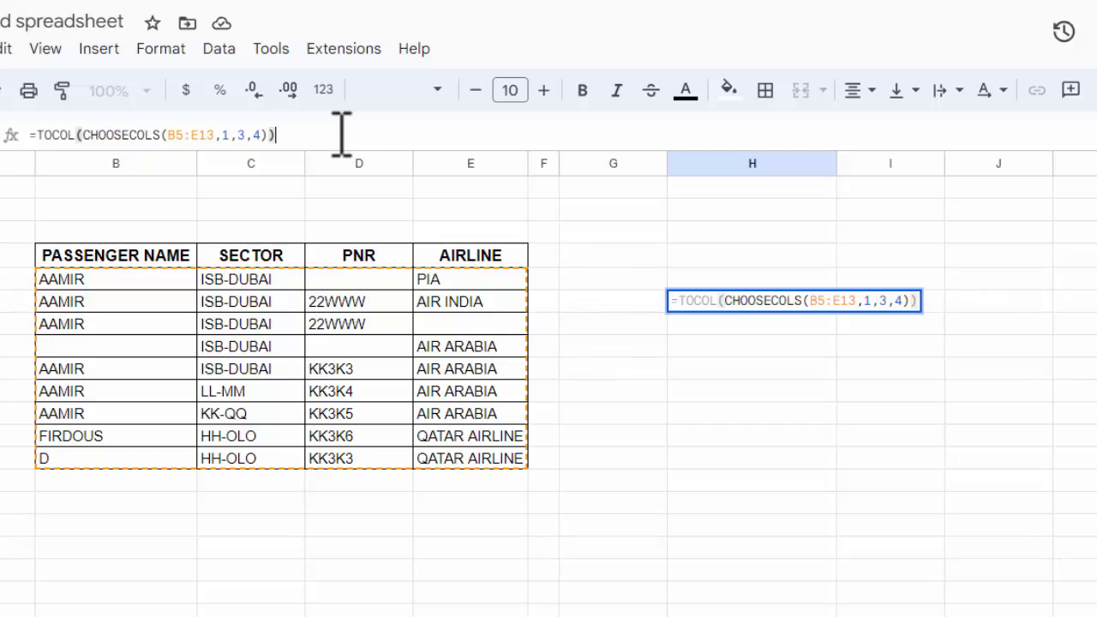
pyautogui.write(',,1')
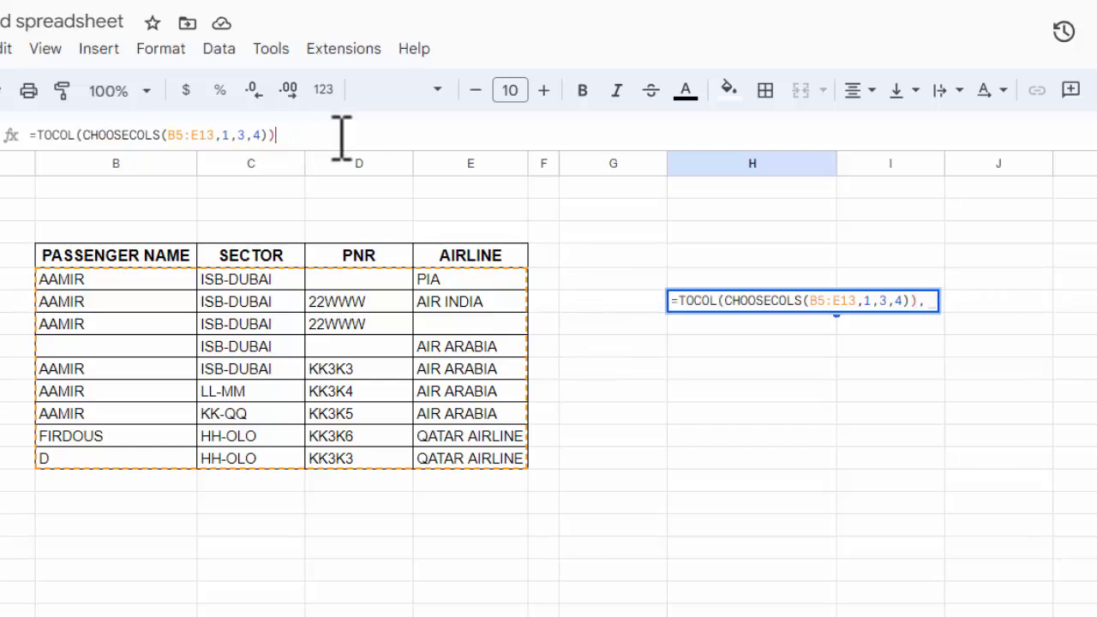
pyautogui.press('Return')
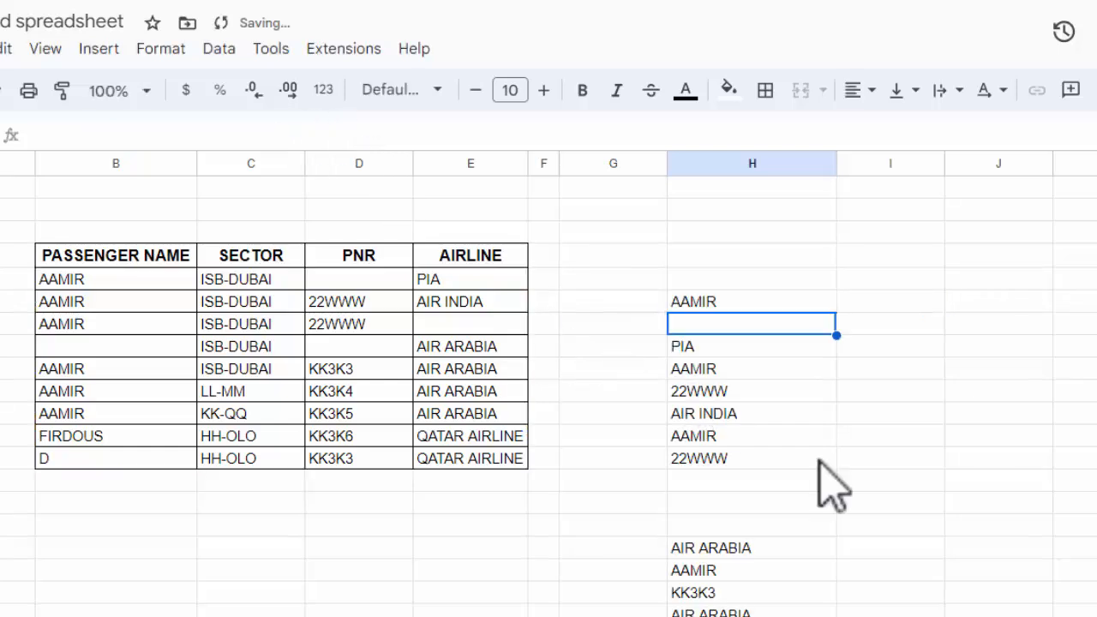
pyautogui.click(883, 482)
pyautogui.click(1033, 573)
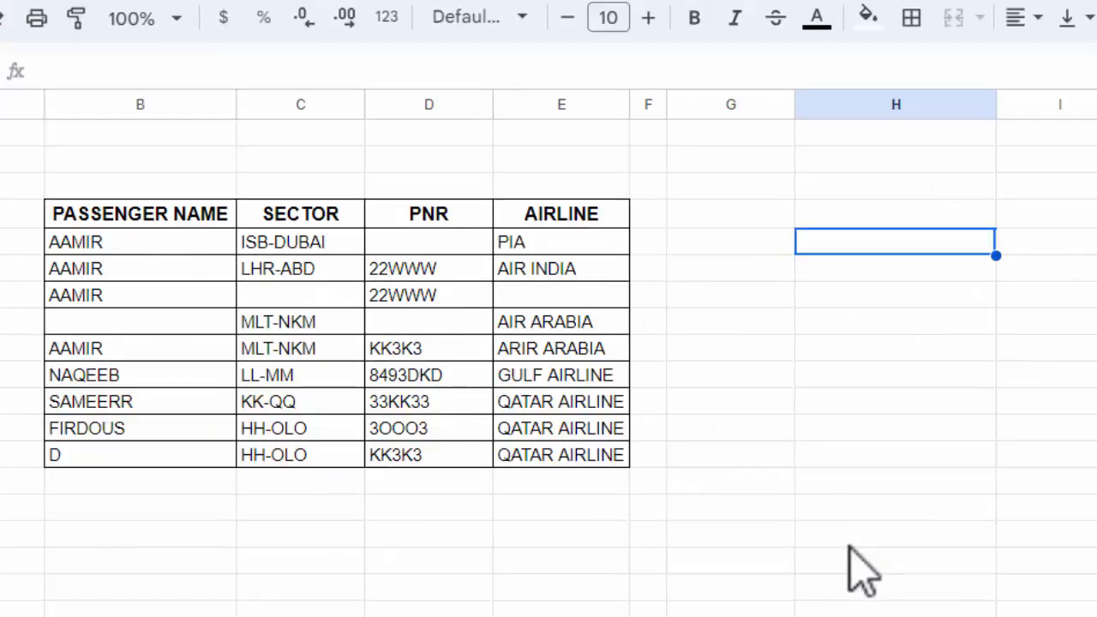
pyautogui.click(828, 562)
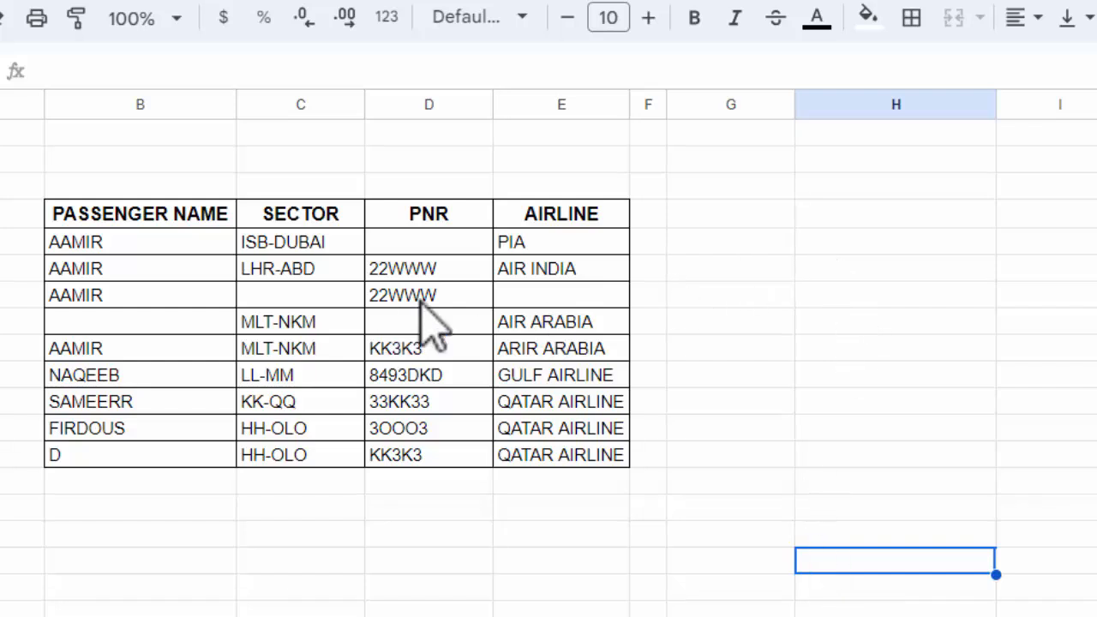
pyautogui.click(855, 248)
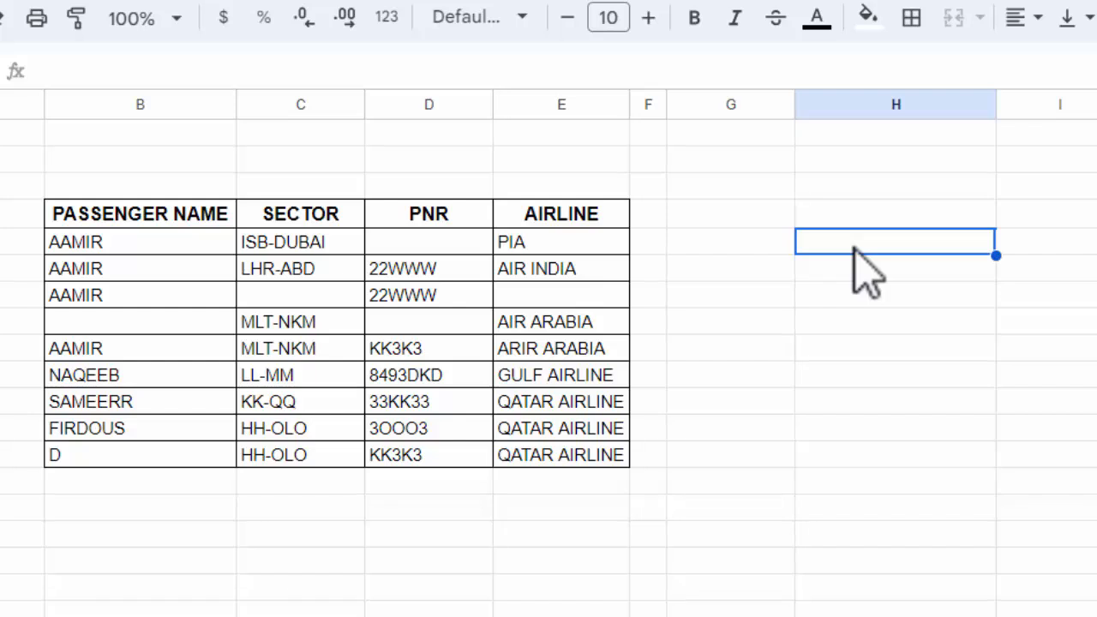
pyautogui.moveTo(167, 249); pyautogui.dragTo(146, 450)
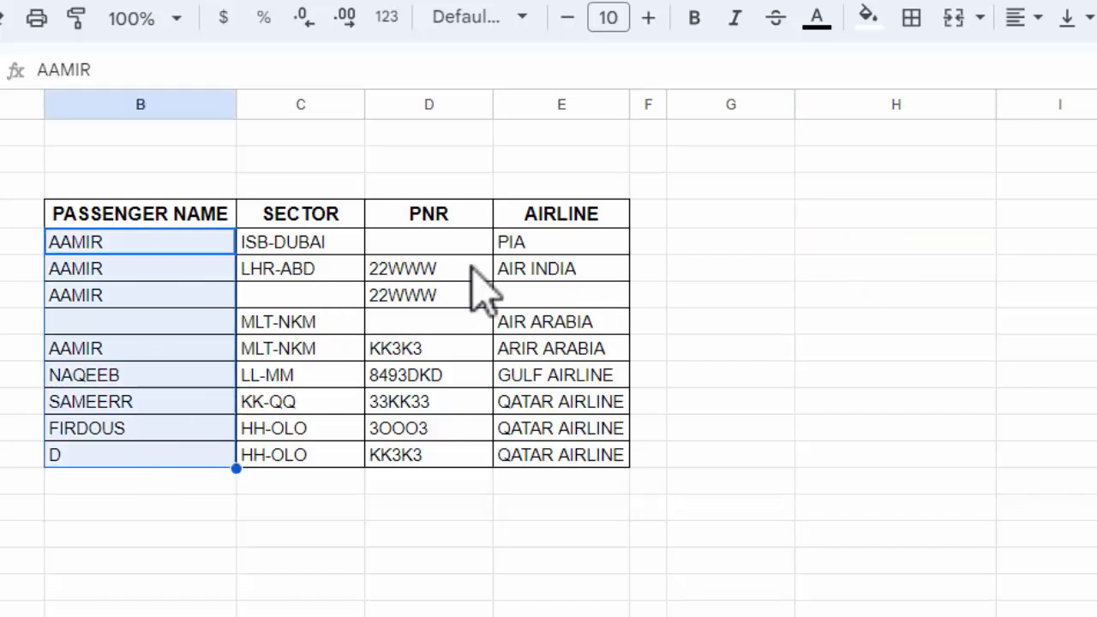
pyautogui.moveTo(190, 246); pyautogui.dragTo(576, 428)
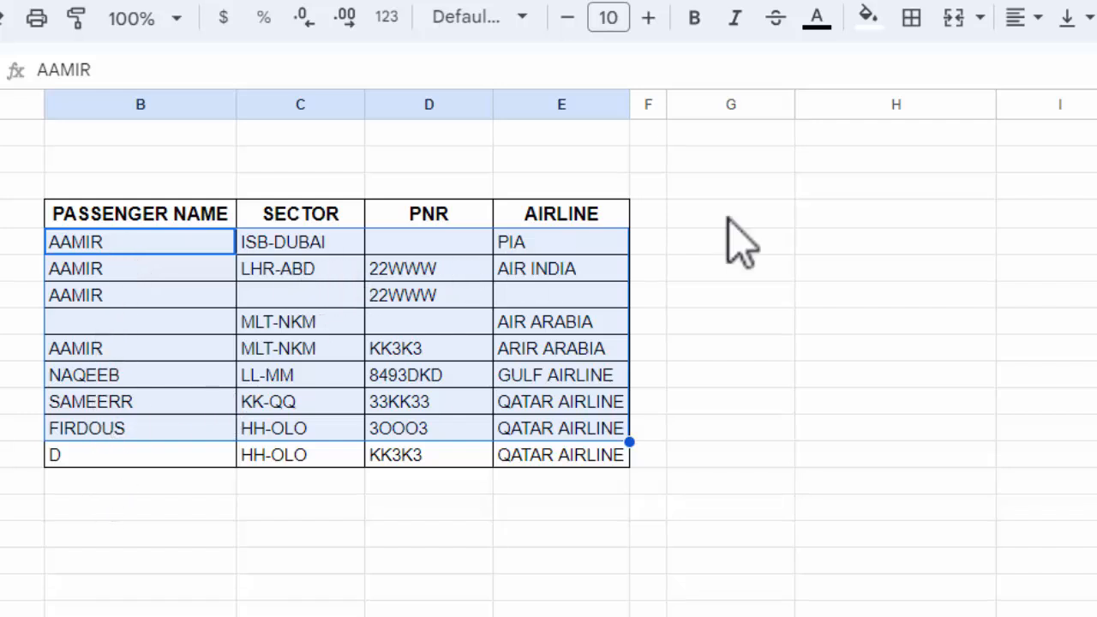
# Step: Enter =TOROW(B5:E13) in cell G5 to lay the table data out in a single row
pyautogui.click(801, 247)
pyautogui.click(761, 246)
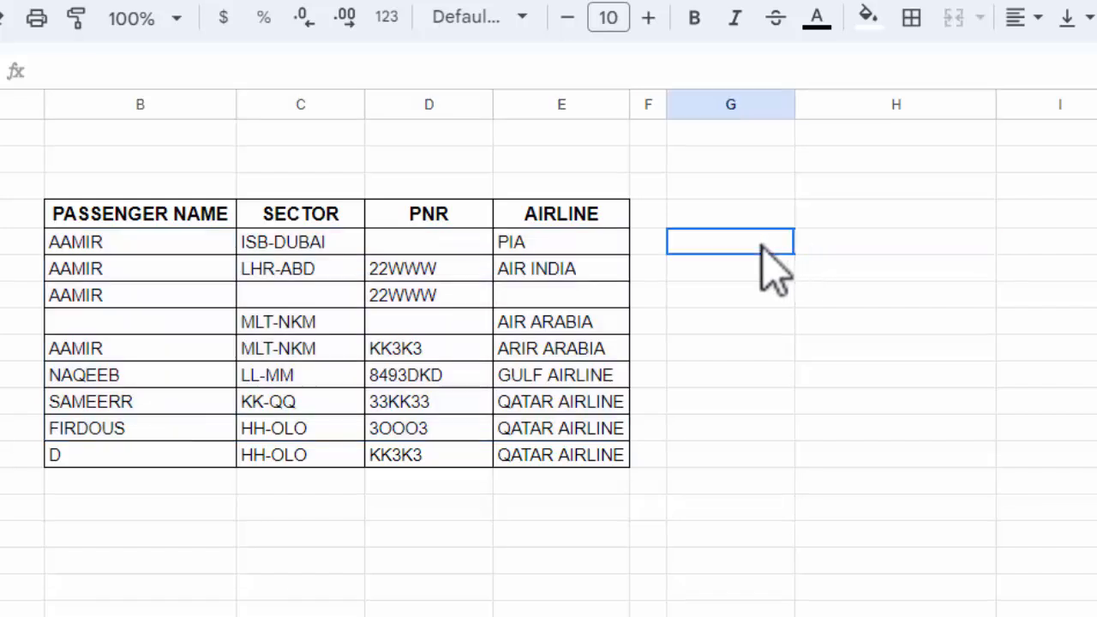
pyautogui.write('=T')
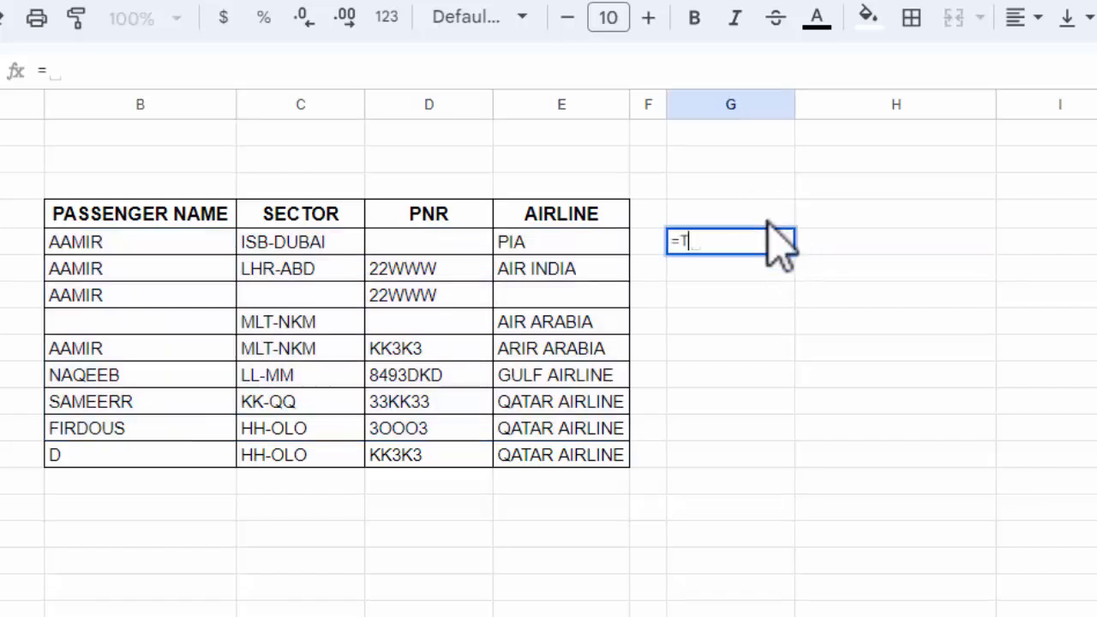
pyautogui.write('O')
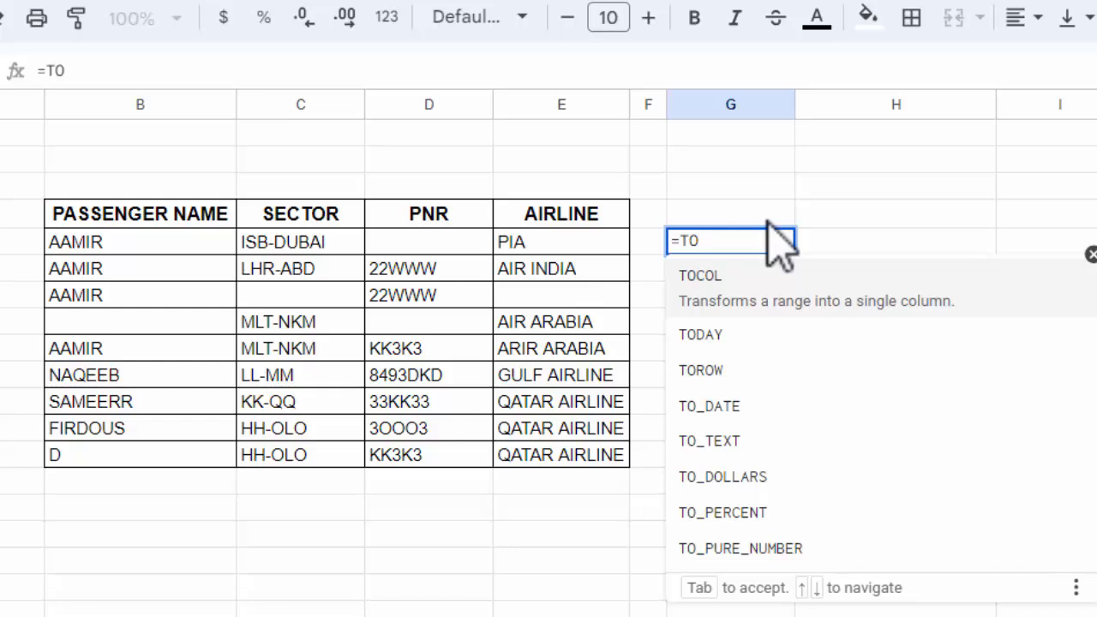
pyautogui.click(710, 369)
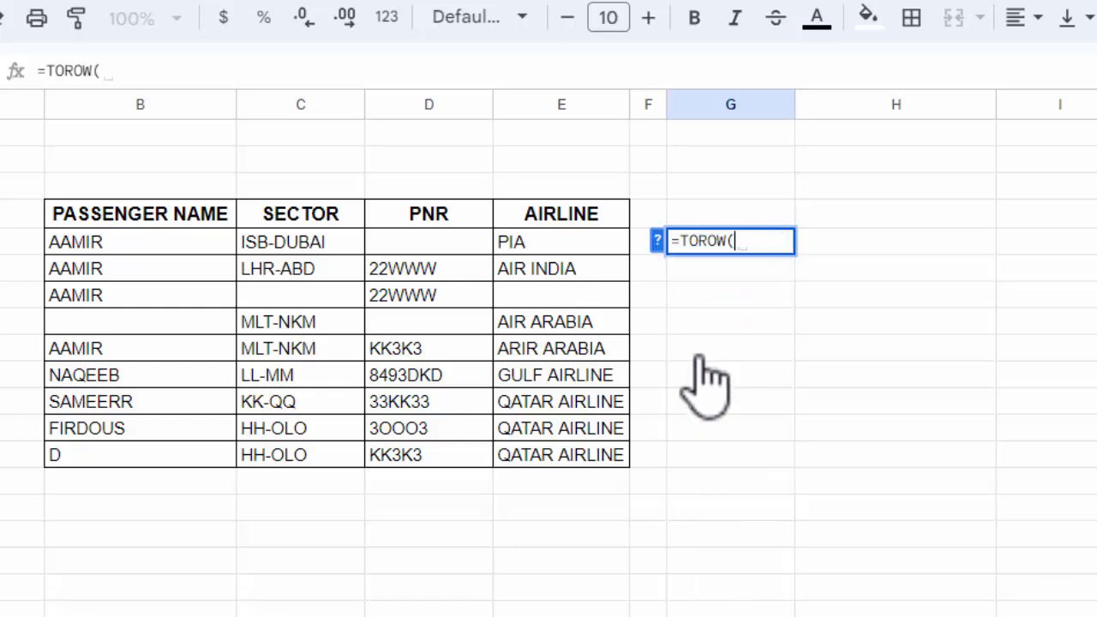
pyautogui.moveTo(115, 245)
pyautogui.mouseDown()
pyautogui.moveTo(184, 392)
pyautogui.moveTo(276, 446)
pyautogui.moveTo(438, 457)
pyautogui.moveTo(566, 448)
pyautogui.moveTo(568, 459)
pyautogui.mouseUp()
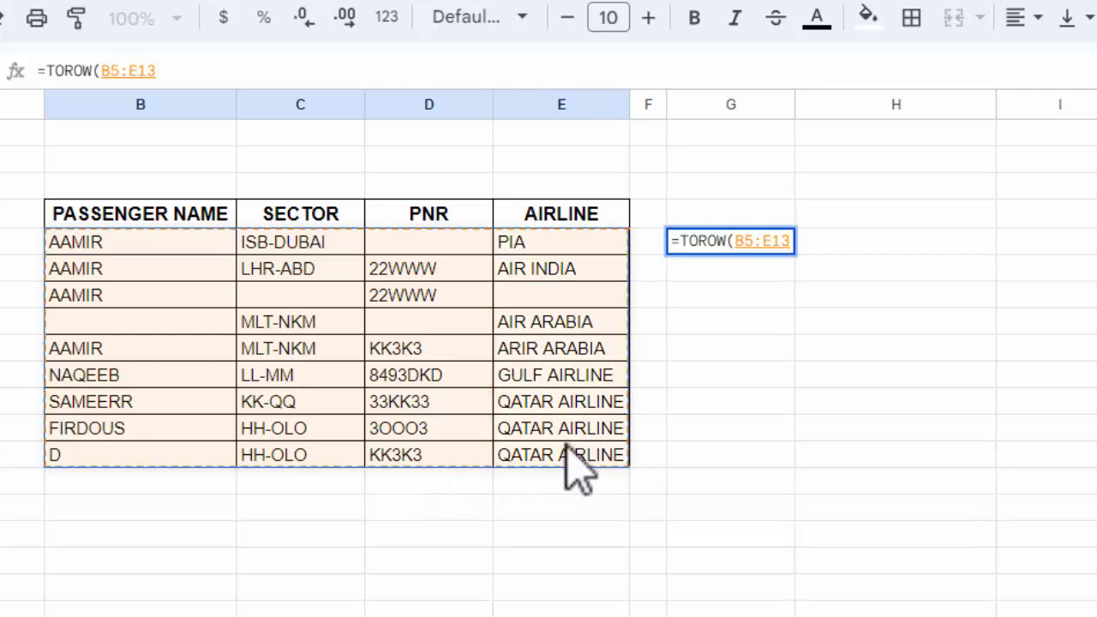
pyautogui.write(')')
pyautogui.press('Return')
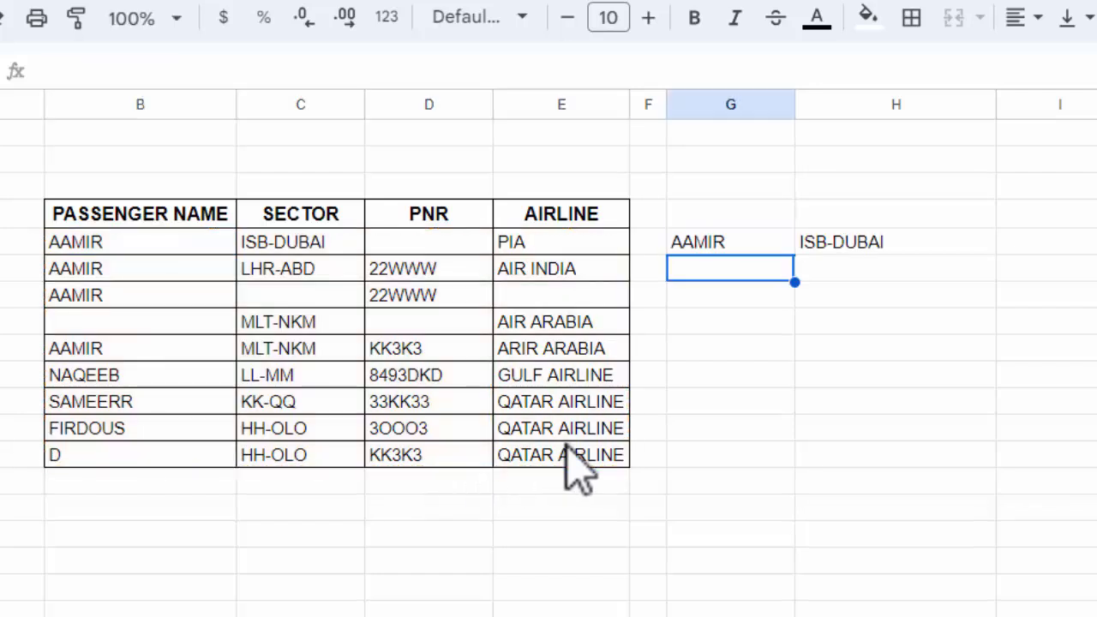
# Step: Replace the G5 formula with =TOROW(B5:E13,3) so the single row skips blank cells
pyautogui.click(746, 244)
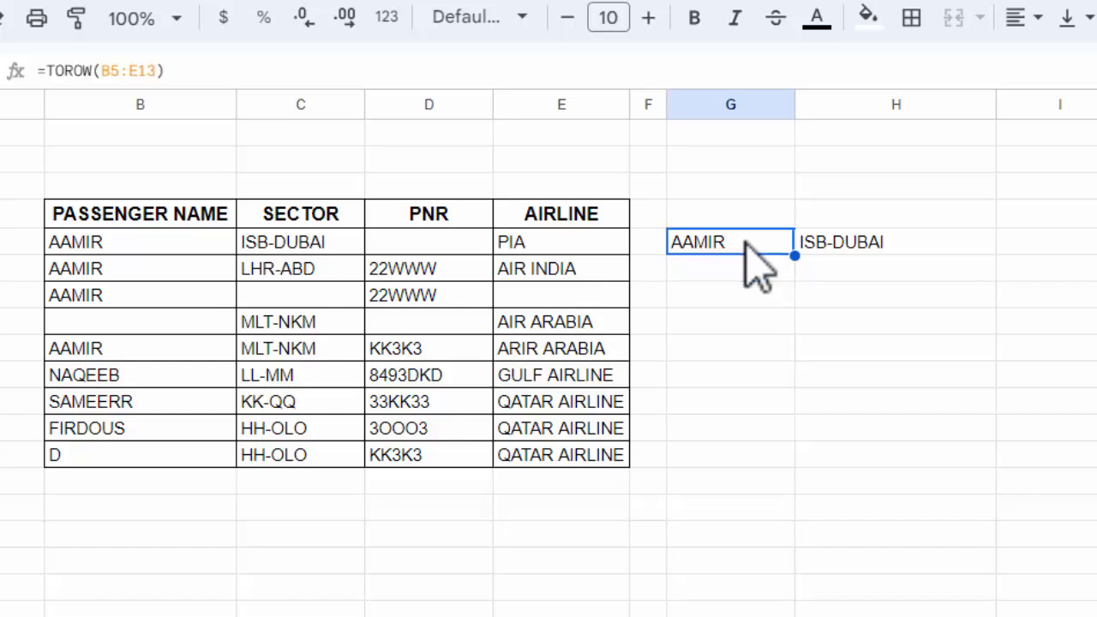
pyautogui.press('Delete')
pyautogui.write('TOR')
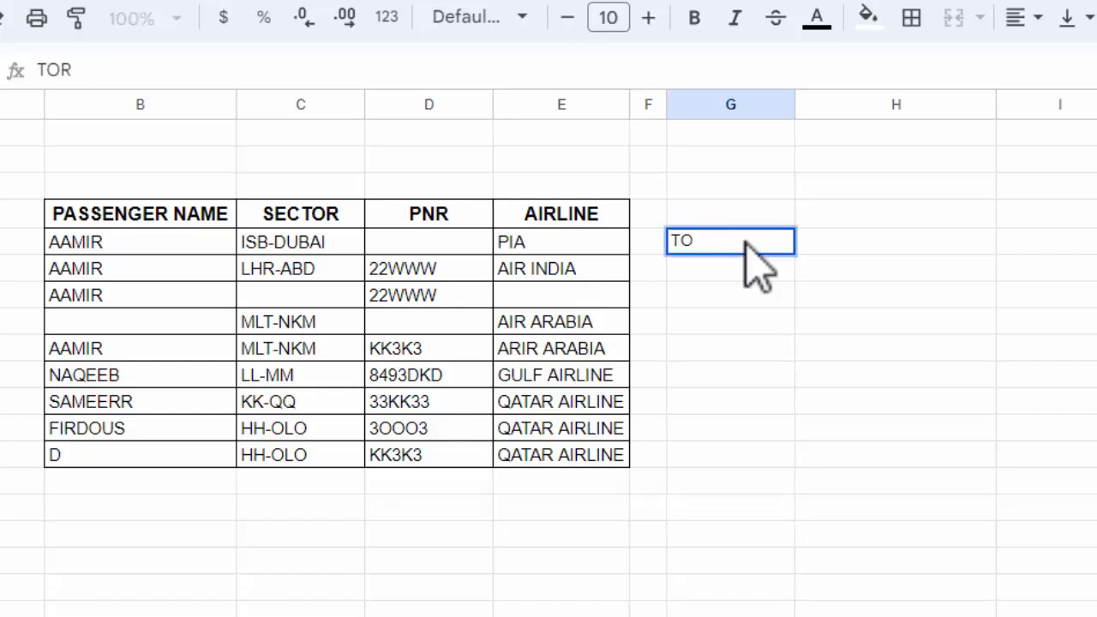
pyautogui.press('BackSpace')
pyautogui.press('BackSpace')
pyautogui.press('BackSpace')
pyautogui.write('=TOW')
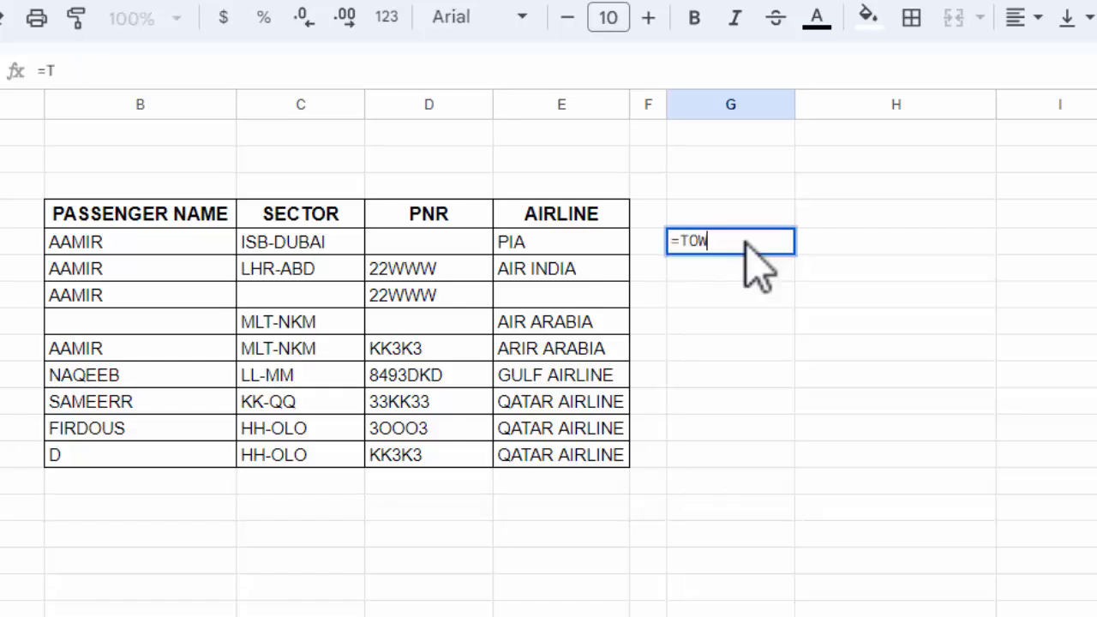
pyautogui.press('BackSpace')
pyautogui.write('RO')
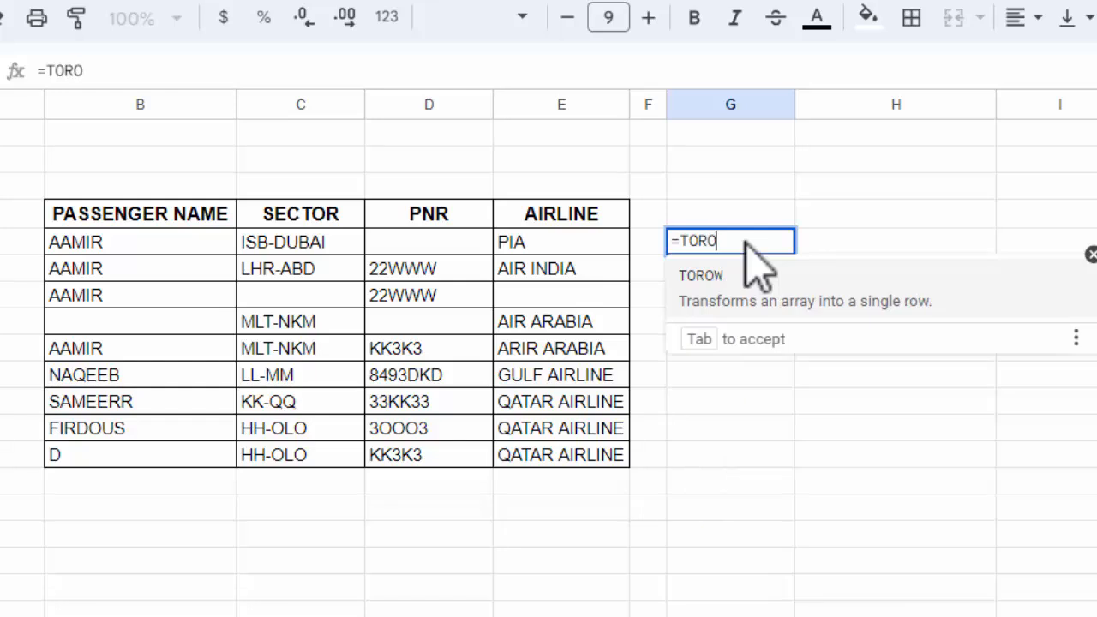
pyautogui.click(704, 298)
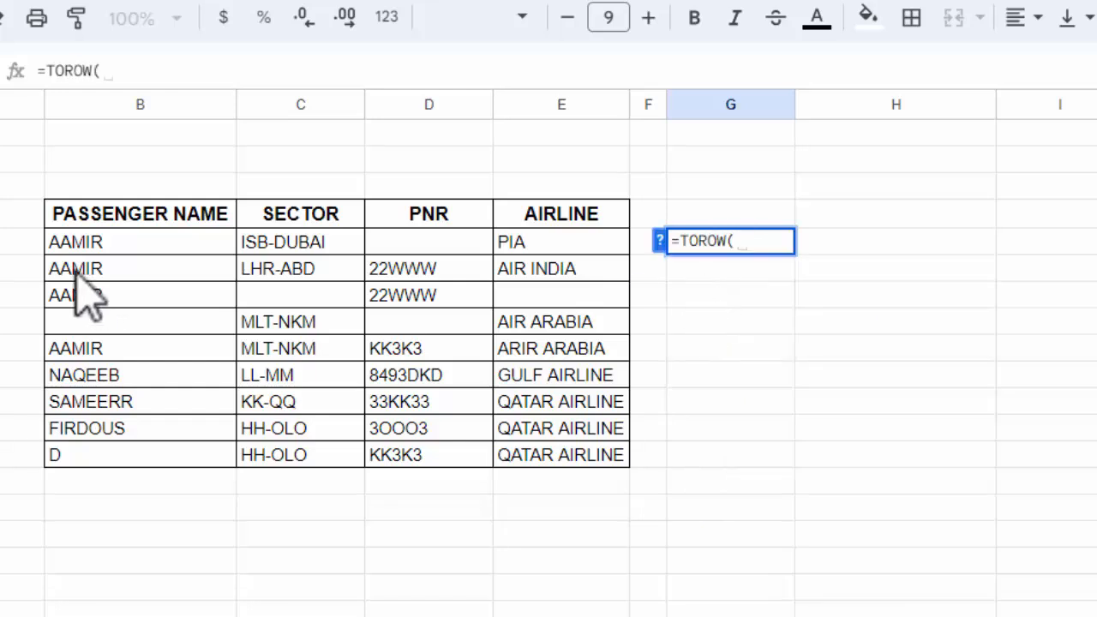
pyautogui.moveTo(72, 247); pyautogui.dragTo(602, 473)
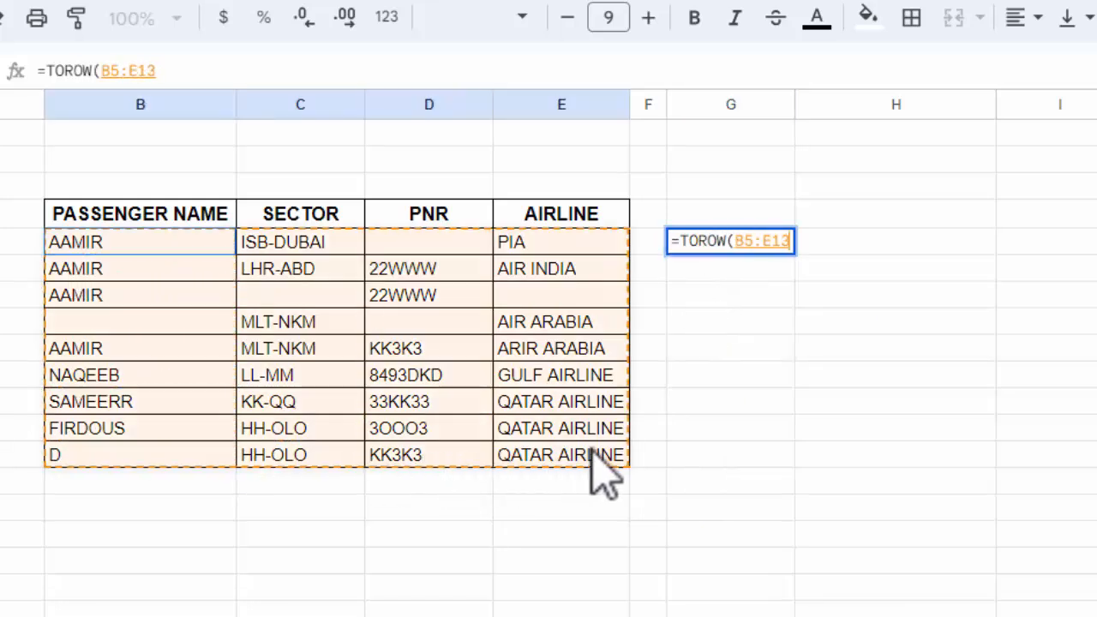
pyautogui.write(', ')
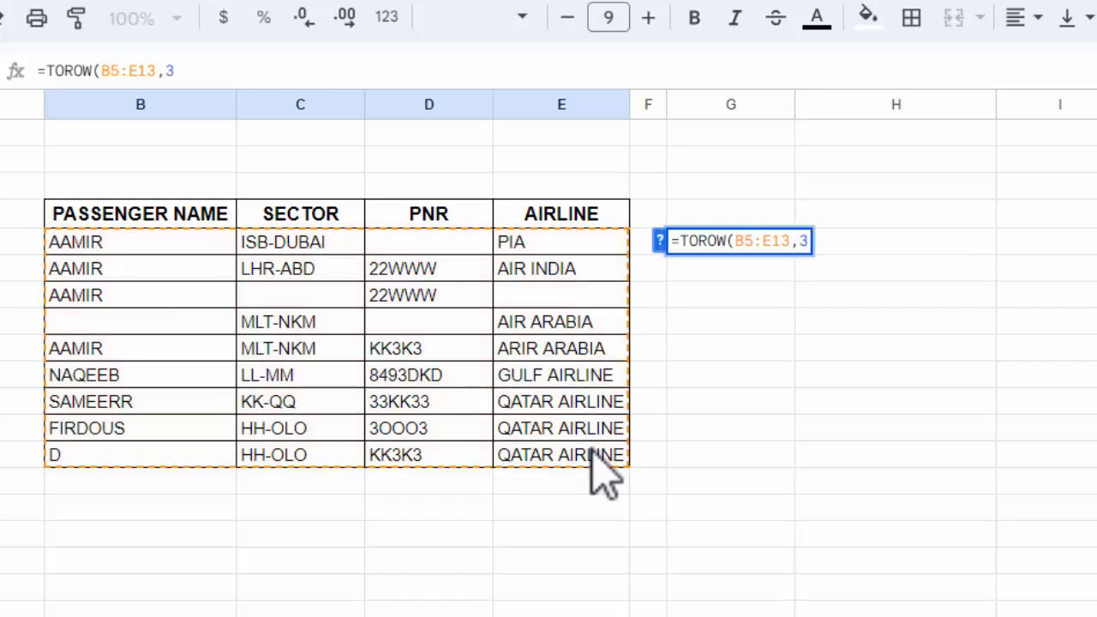
pyautogui.write(')')
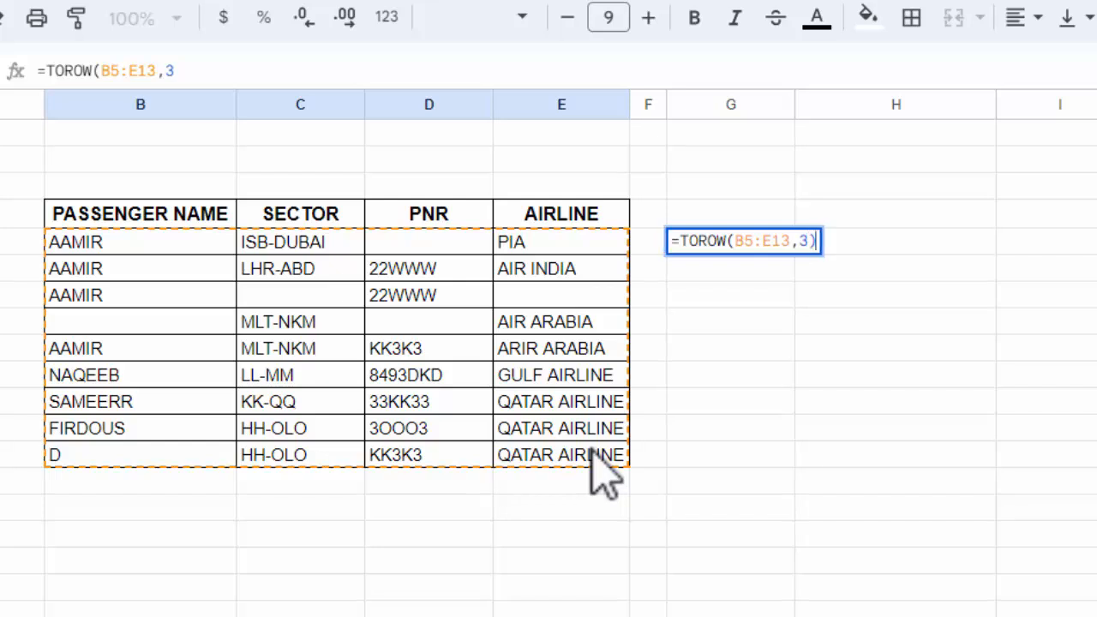
pyautogui.press('Return')
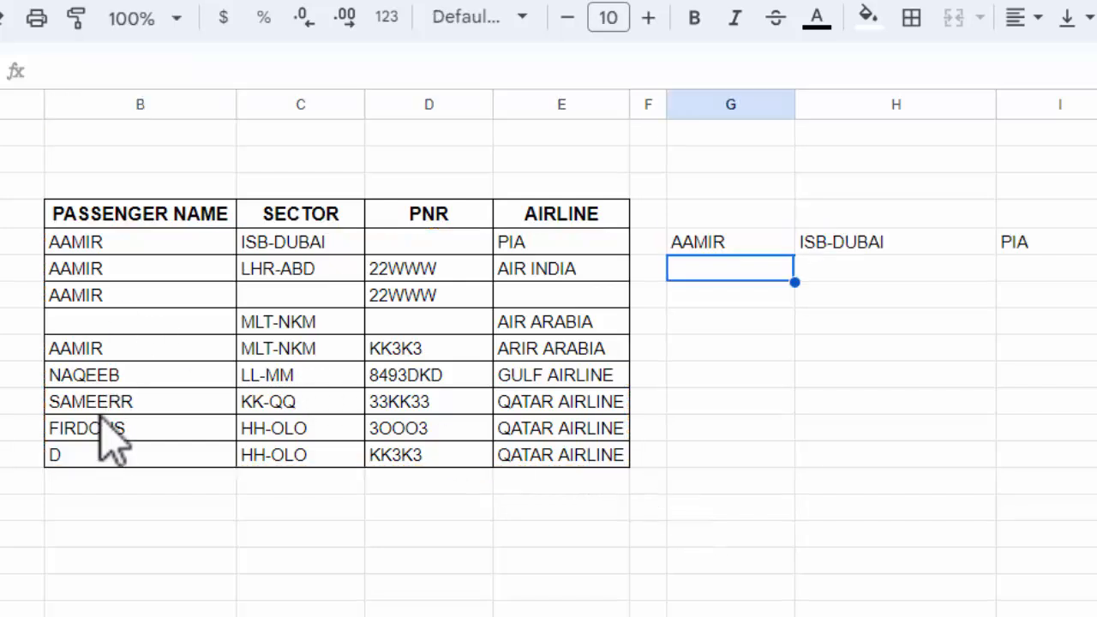
# Step: Create duplicate entries by filling B9 down to B11, C5 to C9, D9 to D12 and E8 to E11
pyautogui.click(116, 350)
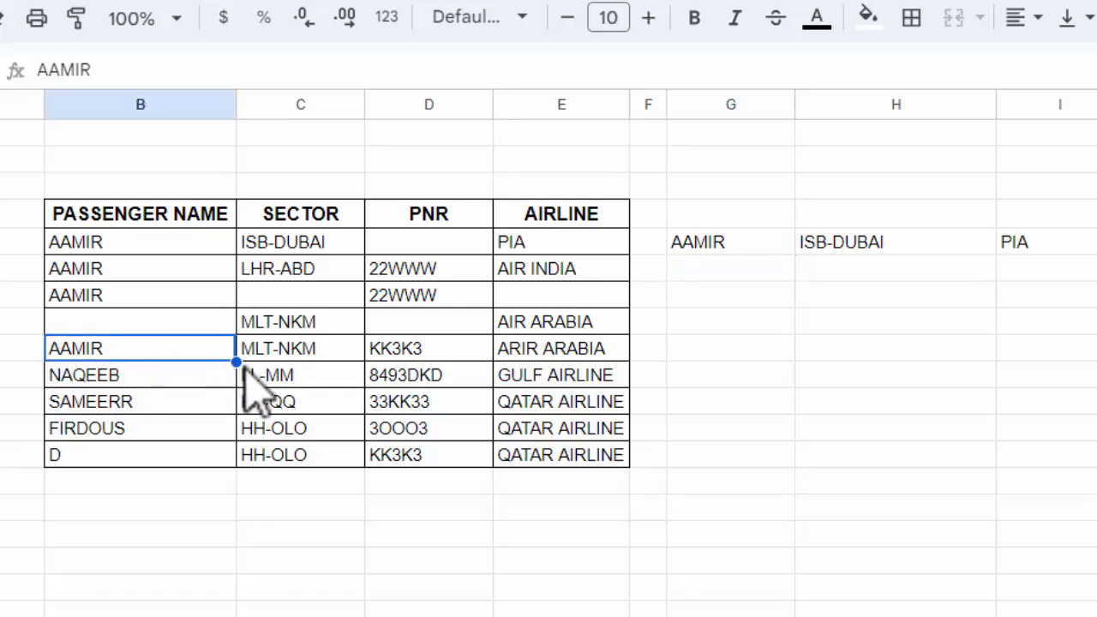
pyautogui.moveTo(236, 360); pyautogui.dragTo(214, 401)
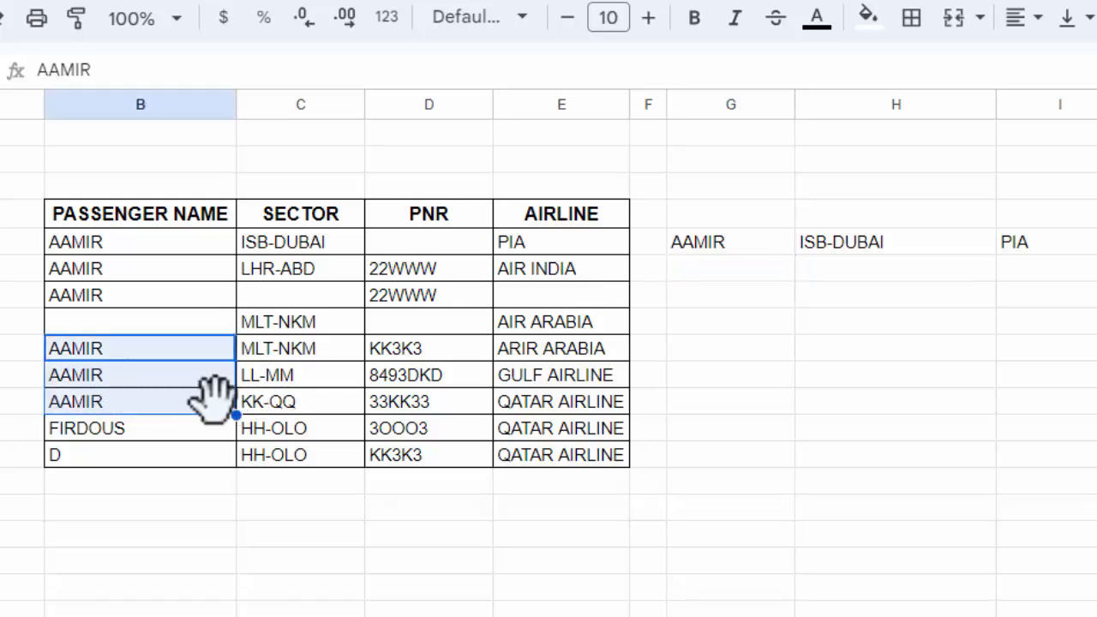
pyautogui.click(347, 247)
pyautogui.moveTo(363, 253); pyautogui.dragTo(353, 353)
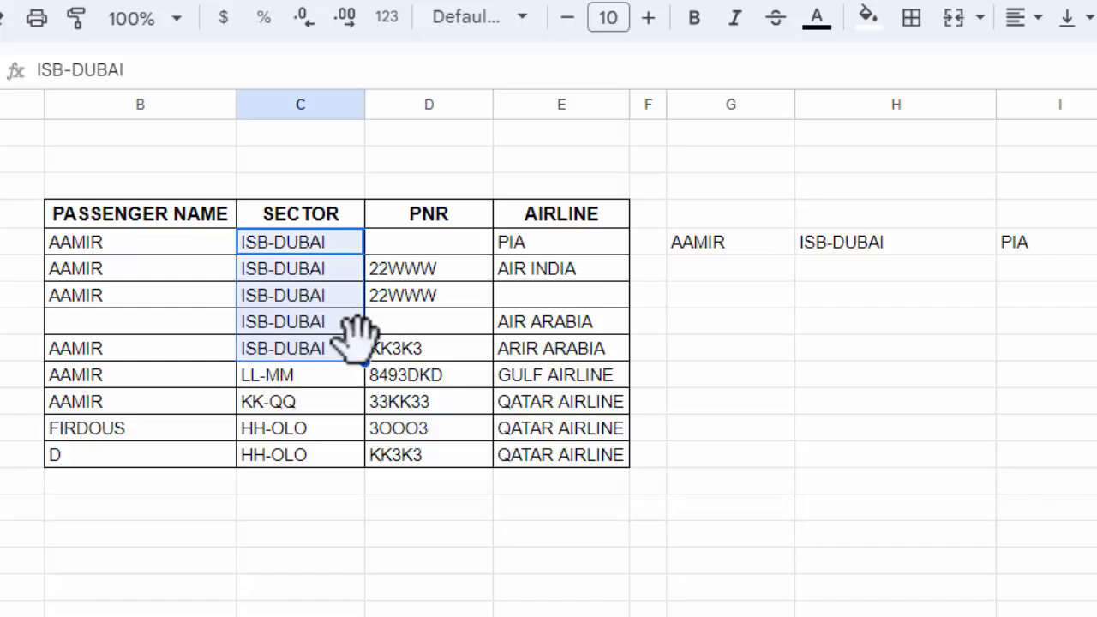
pyautogui.click(442, 267)
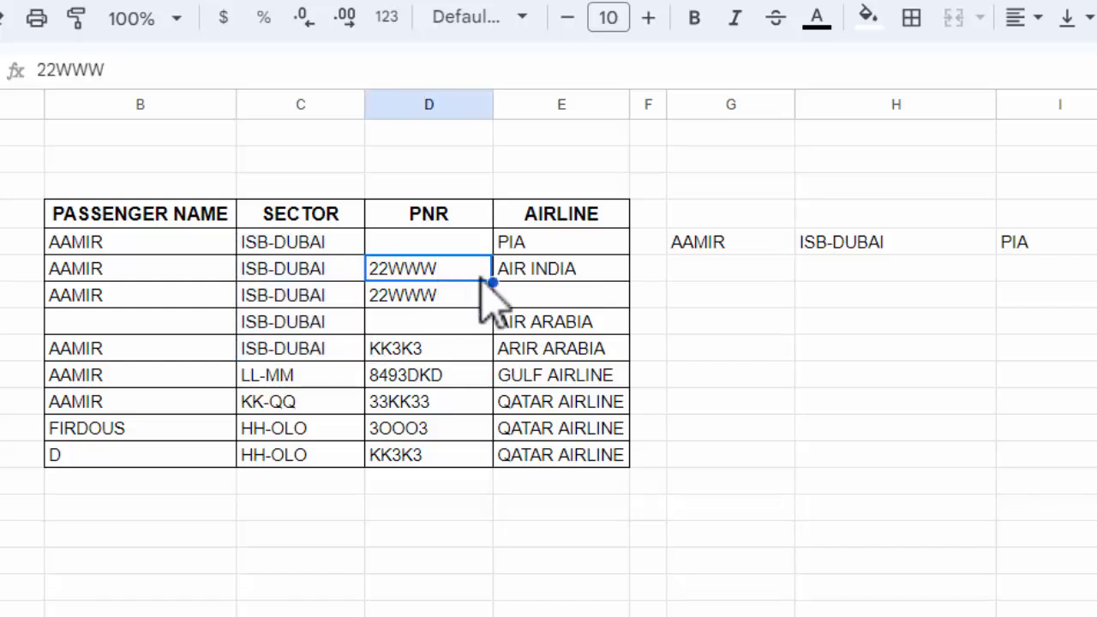
pyautogui.click(464, 342)
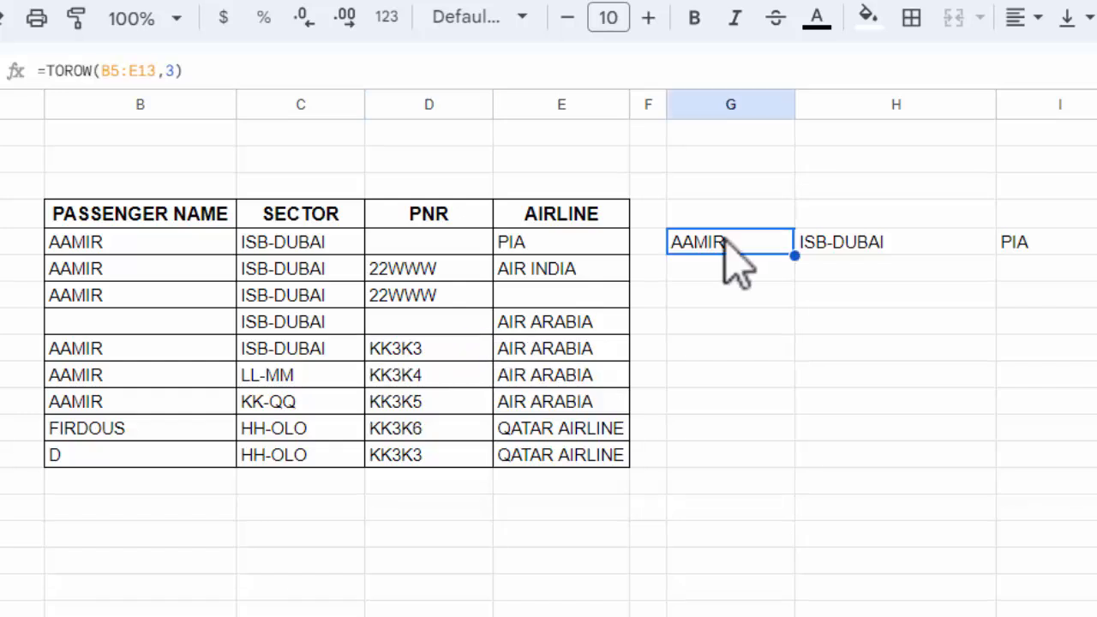
# Step: Try to wrap the TOROW formula in G5 in UNIQUE, and clear cell G5
pyautogui.doubleClick(725, 242)
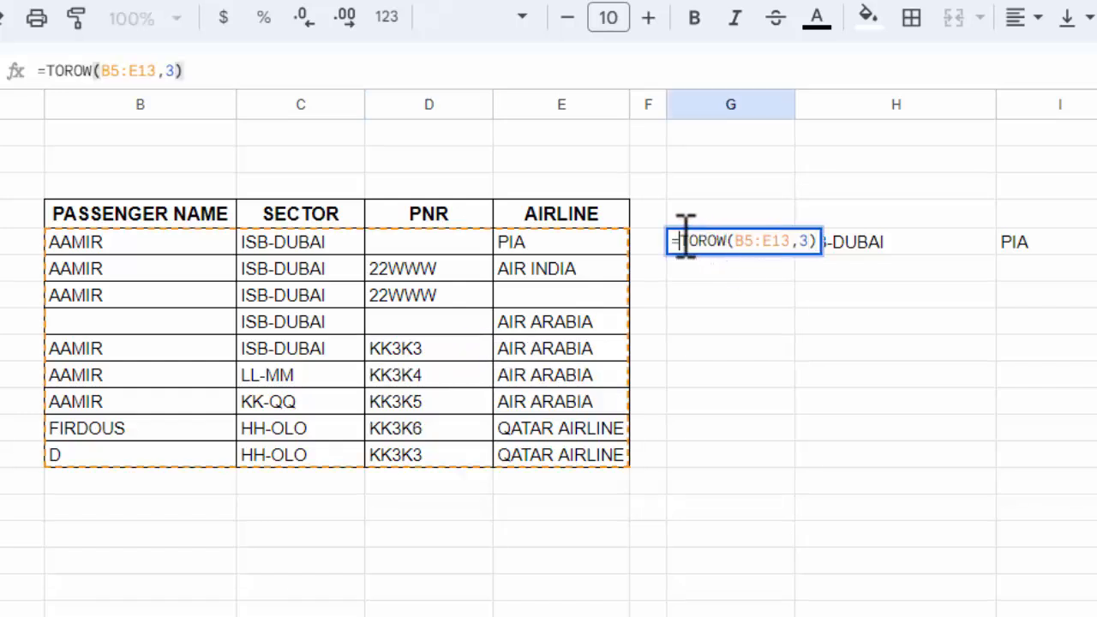
pyautogui.write('UNI')
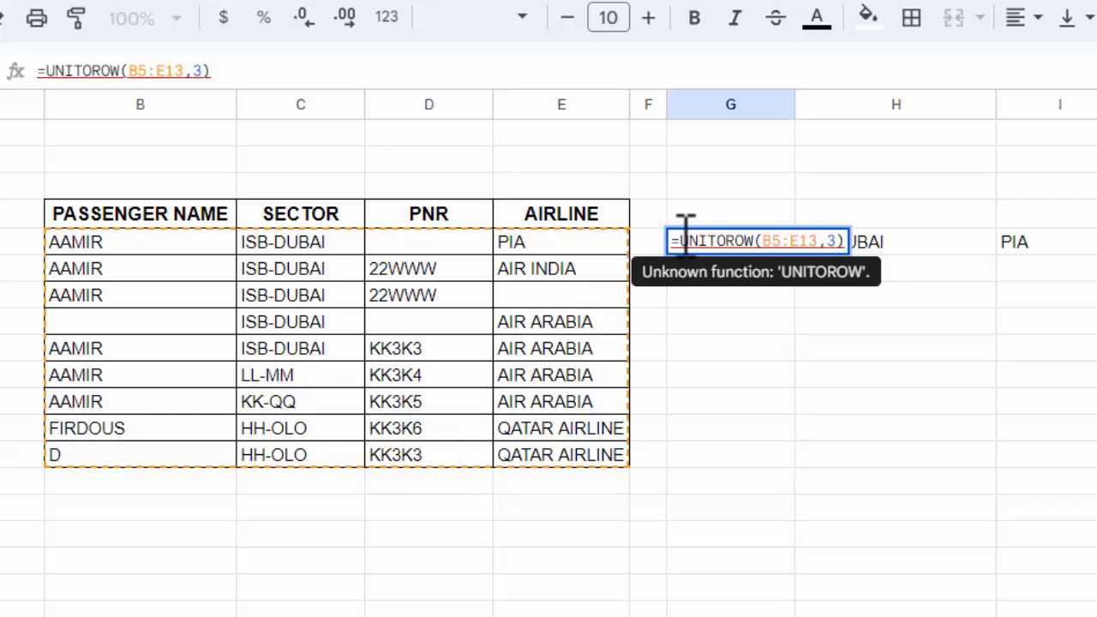
pyautogui.write('QUE(')
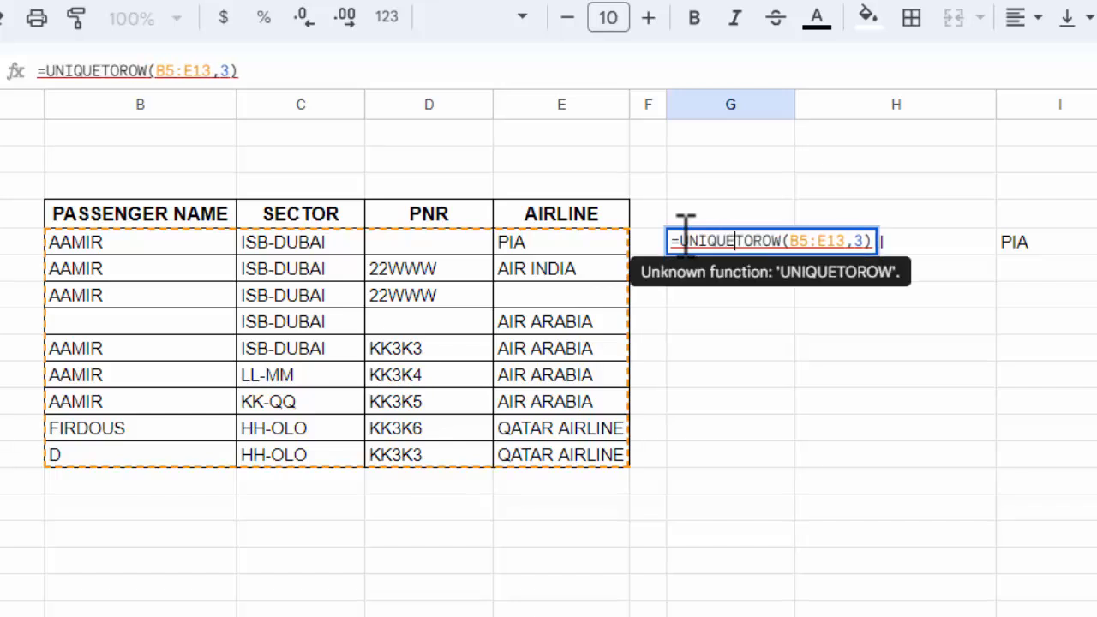
pyautogui.click(415, 68)
pyautogui.press('Return')
pyautogui.click(734, 242)
pyautogui.press('Delete')
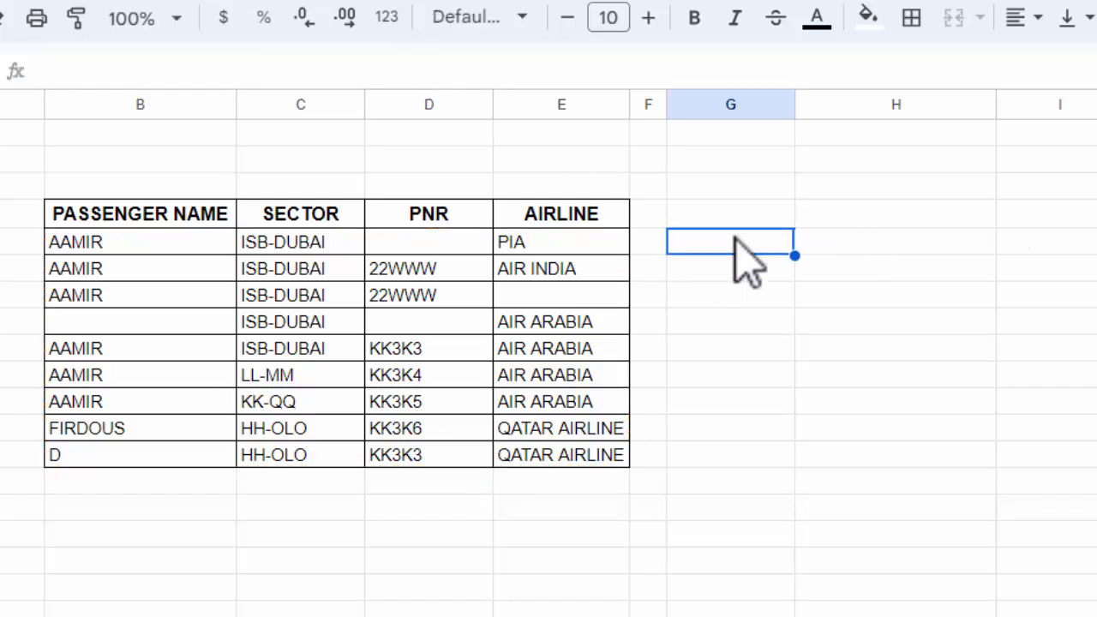
# Step: Enter =UNIQUE(TOROW(B5:E13,3)) in cell G5 to combine UNIQUE with the single-row conversion of the table
pyautogui.write('UNIQUE(')
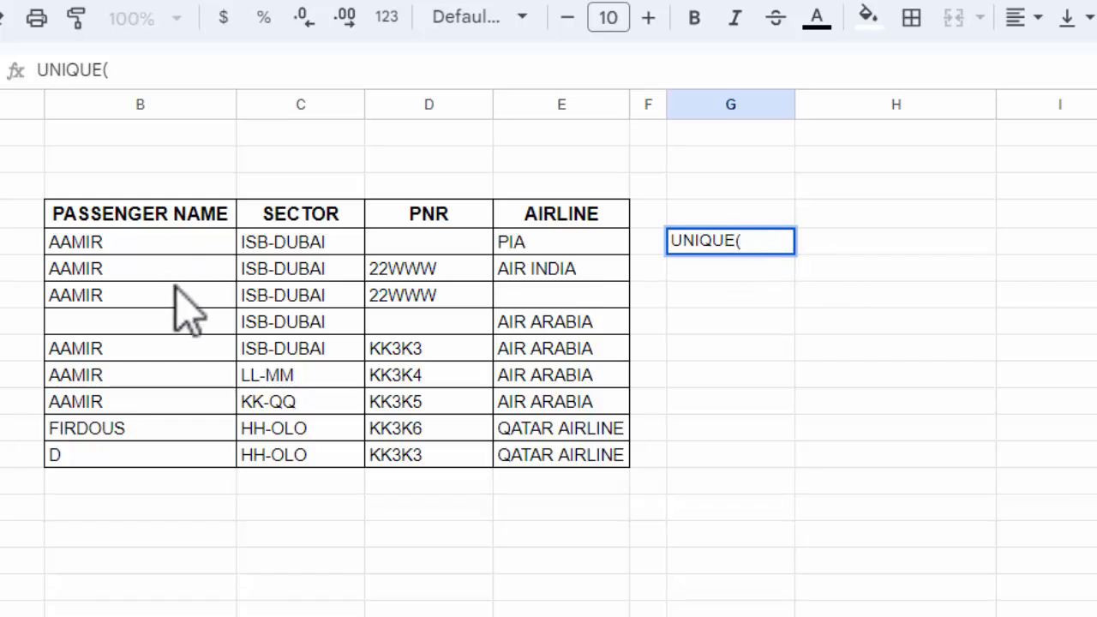
pyautogui.moveTo(171, 244); pyautogui.dragTo(261, 433)
pyautogui.doubleClick(675, 243)
pyautogui.write('=')
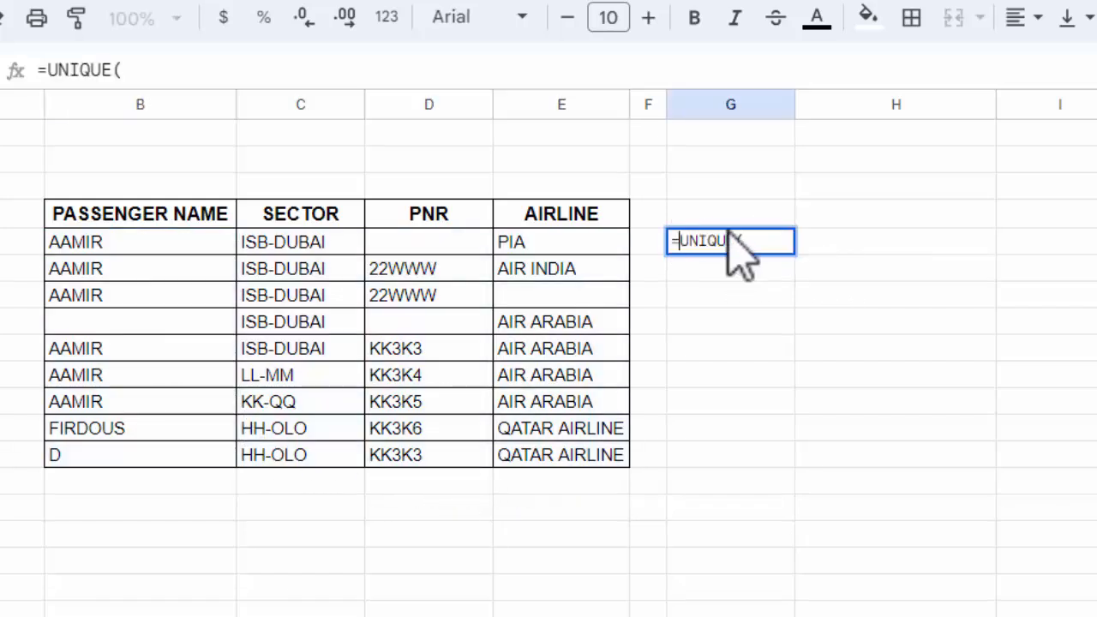
pyautogui.click(763, 241)
pyautogui.write('TOO')
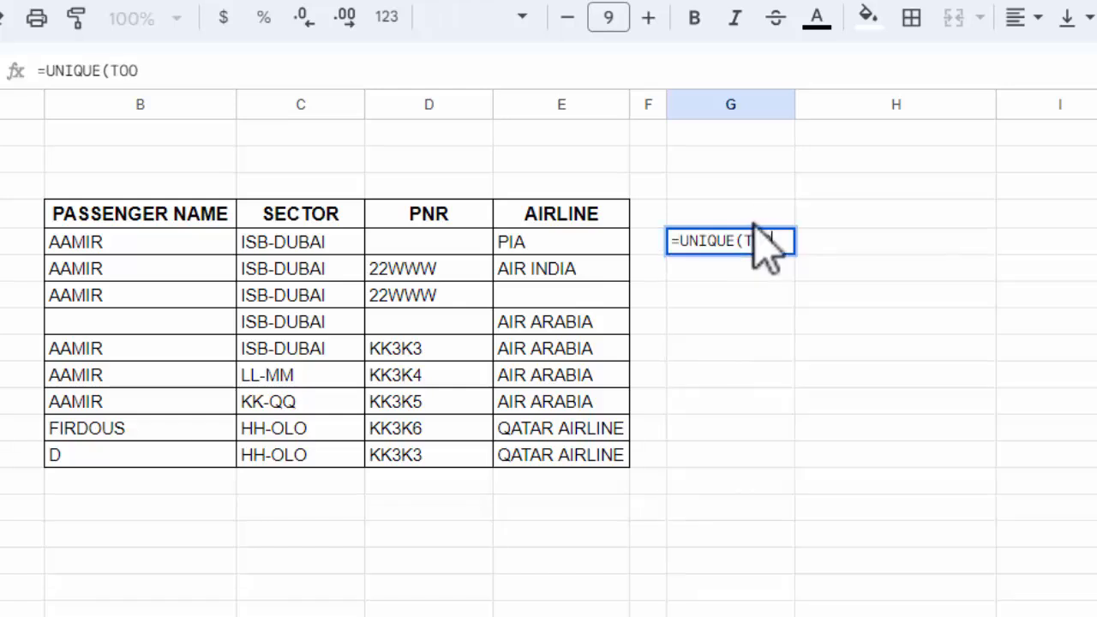
pyautogui.press('BackSpace')
pyautogui.write('RR')
pyautogui.press('BackSpace')
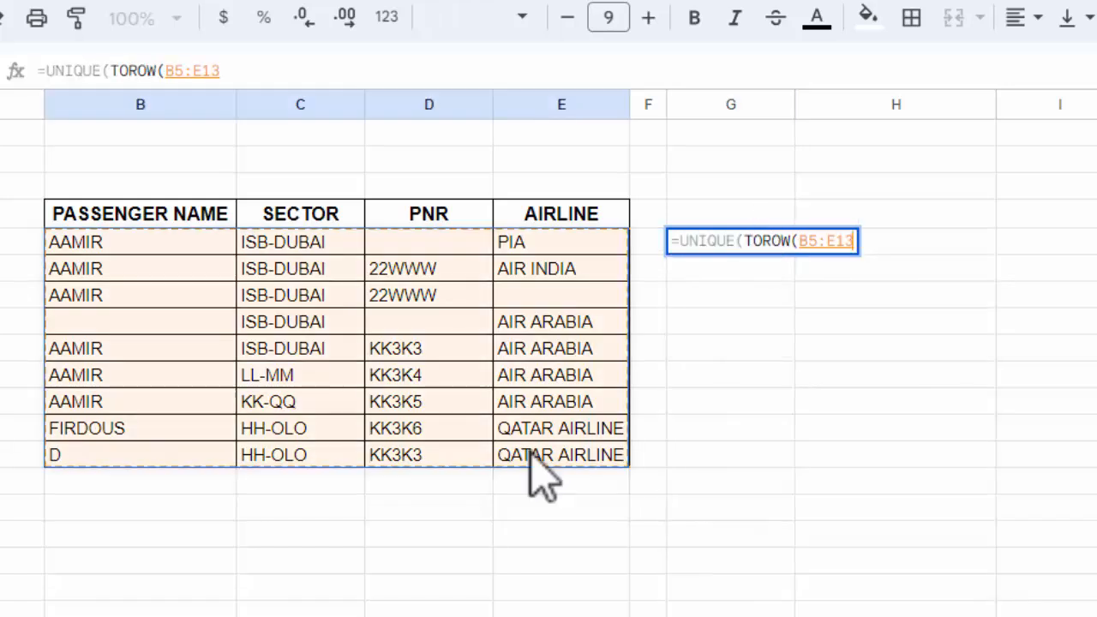
pyautogui.write(',')
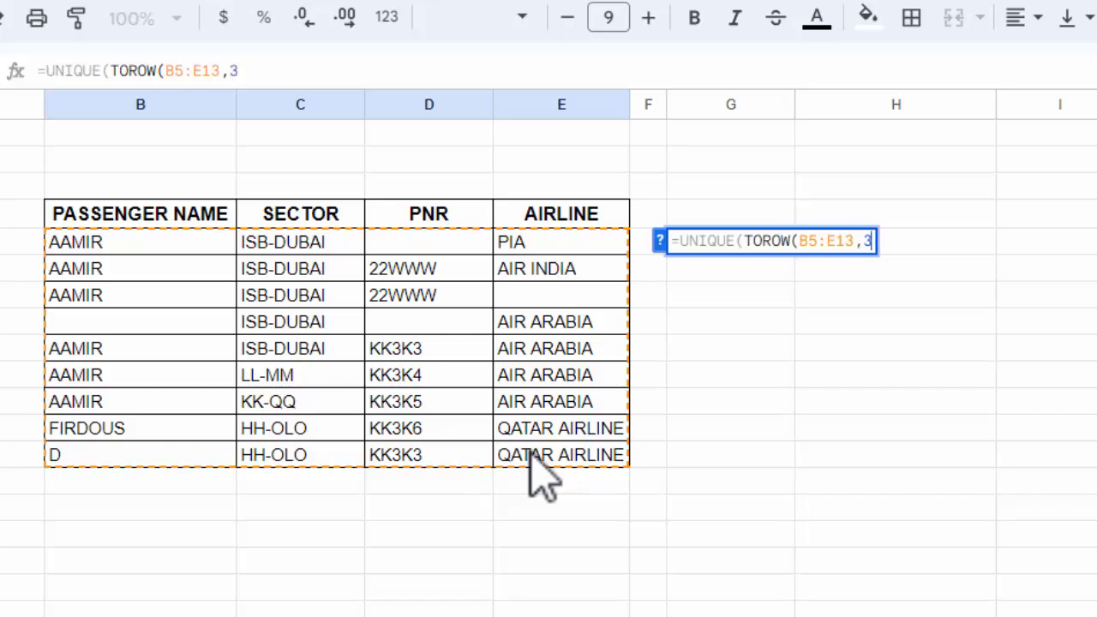
pyautogui.write('3)')
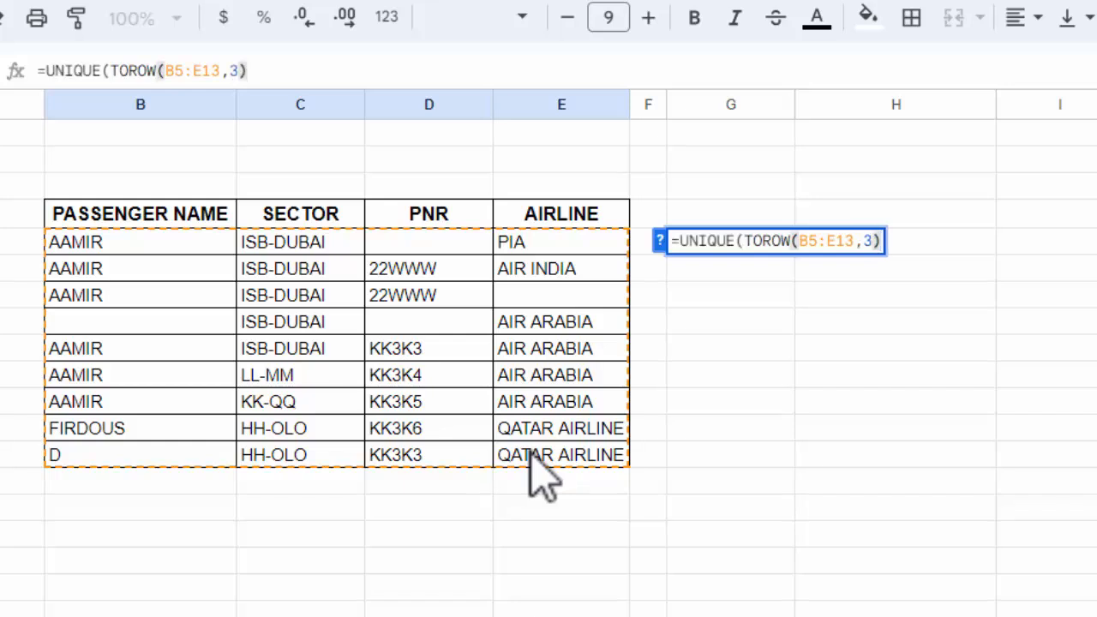
pyautogui.press('Return')
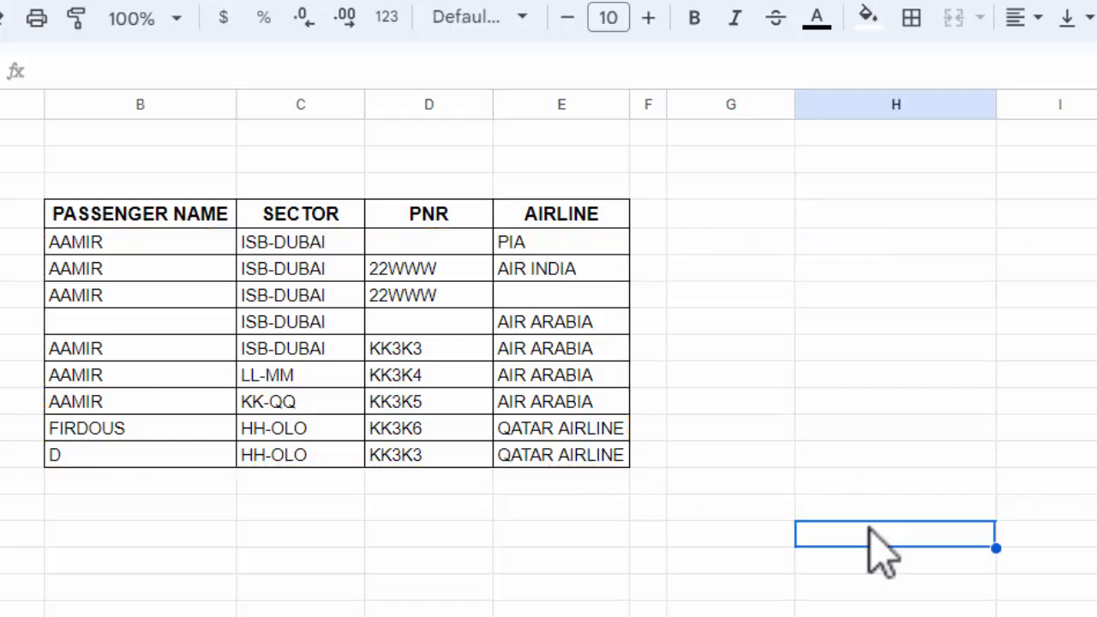